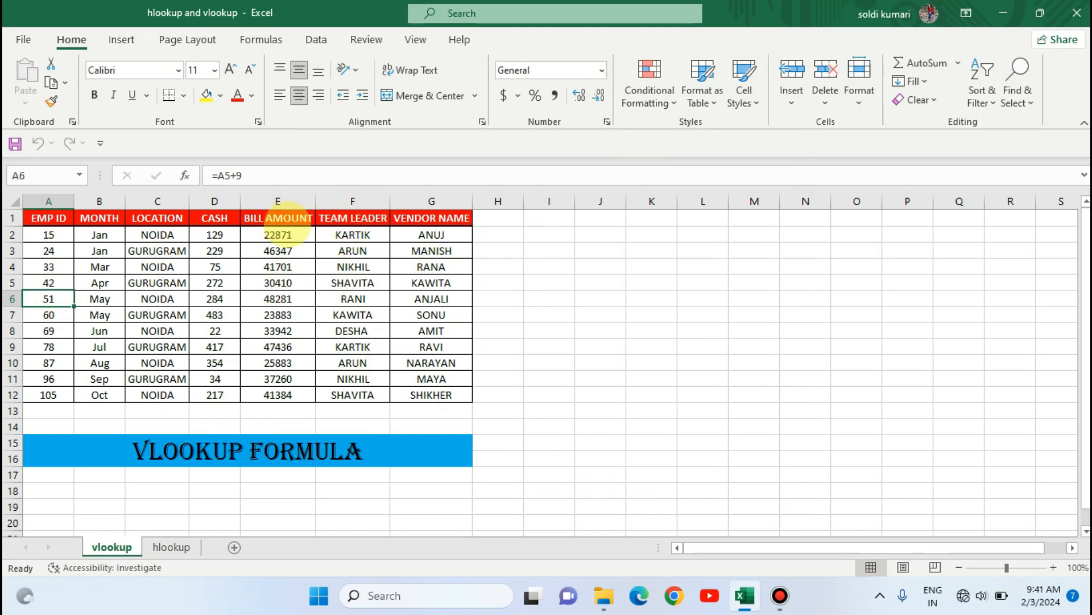
- Enter 78 as the employee ID to look up in cell J4
{"action": "left_click", "coordinate": [620, 263]}
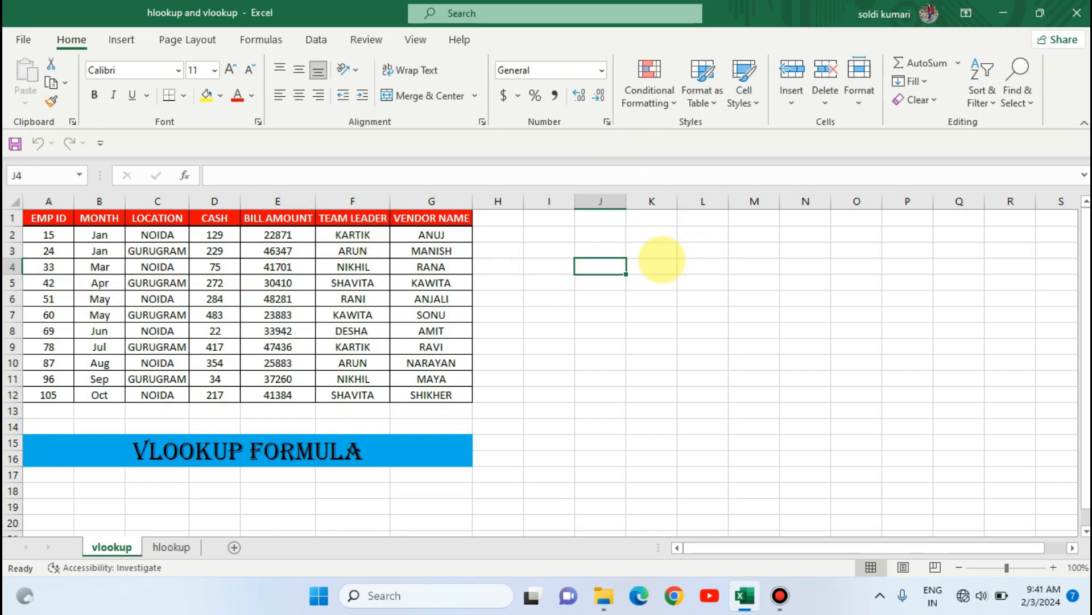
{"action": "left_click", "coordinate": [652, 266]}
{"action": "left_click", "coordinate": [610, 263]}
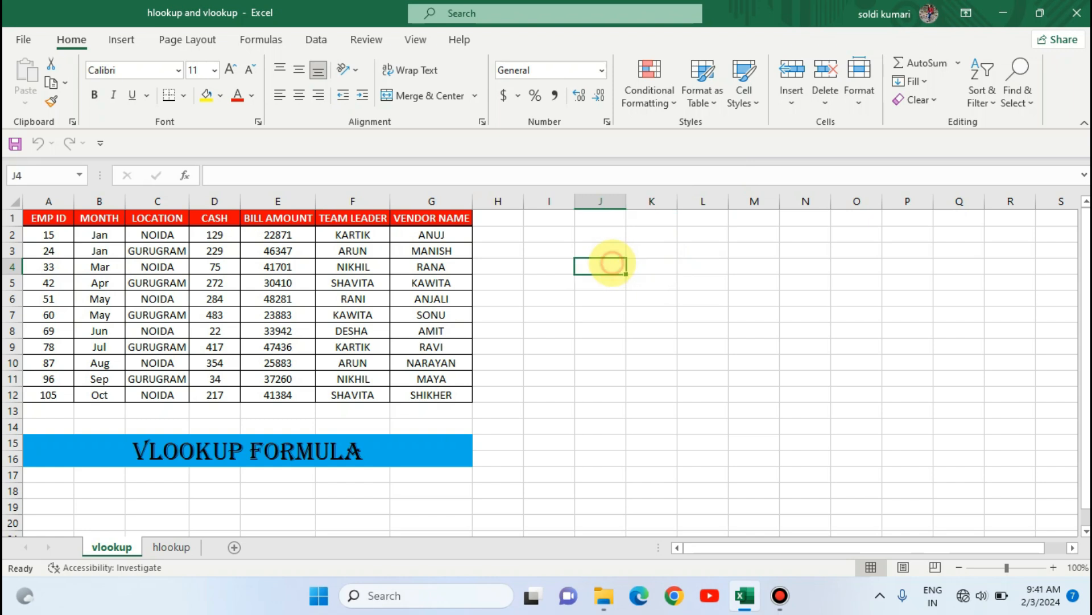
{"action": "type", "text": "78"}
{"action": "key", "text": "Tab"}
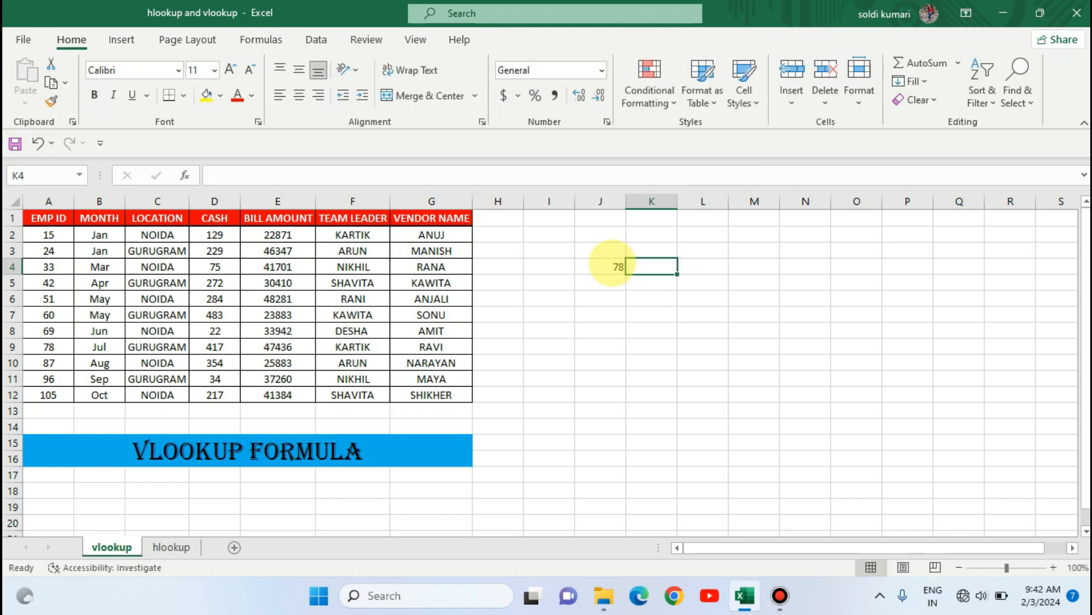
- Start a VLOOKUP formula in K4 using J4 as the lookup value
{"action": "type", "text": "=vlooku"}
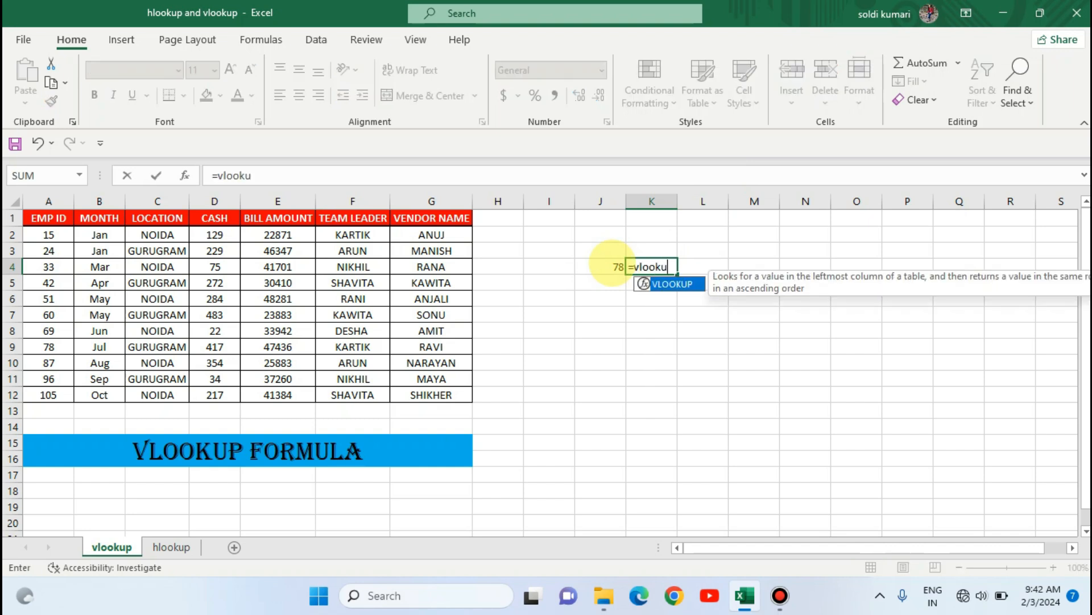
{"action": "type", "text": "p"}
{"action": "key", "text": "Tab"}
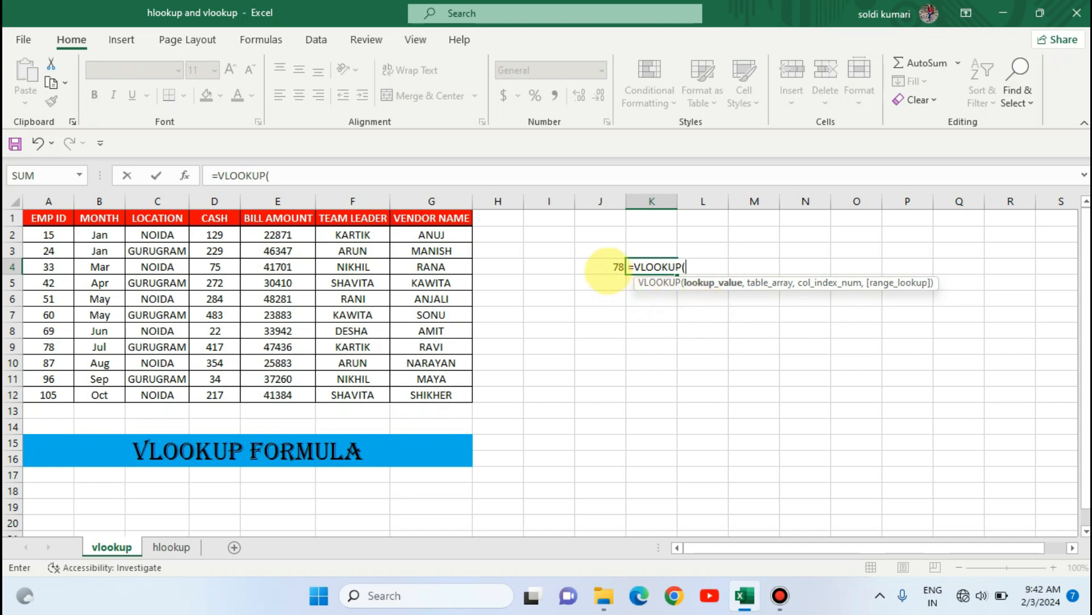
{"action": "left_click", "coordinate": [602, 262]}
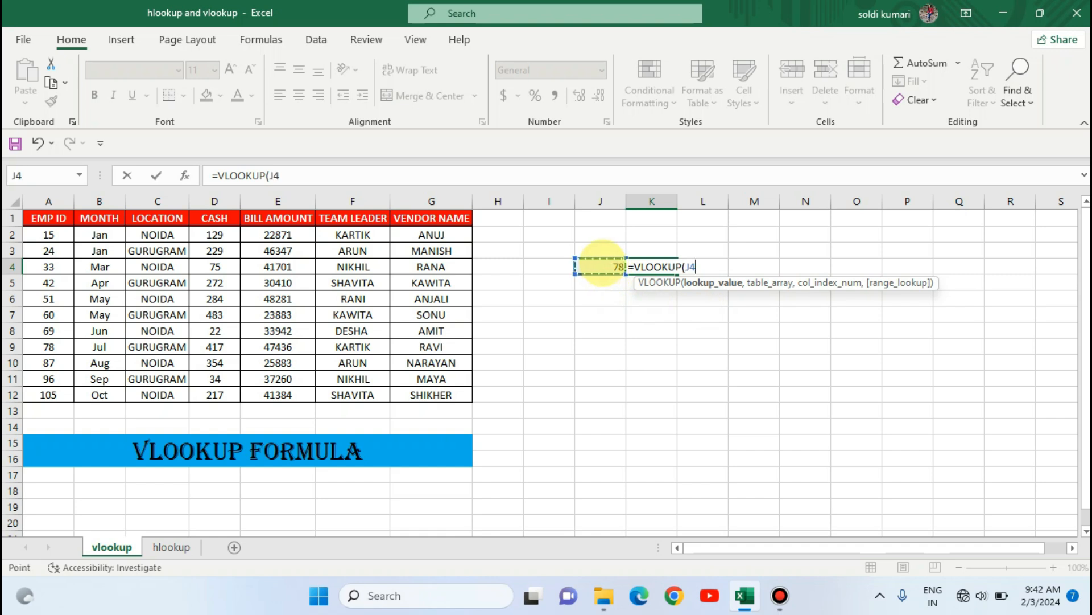
{"action": "type", "text": ","}
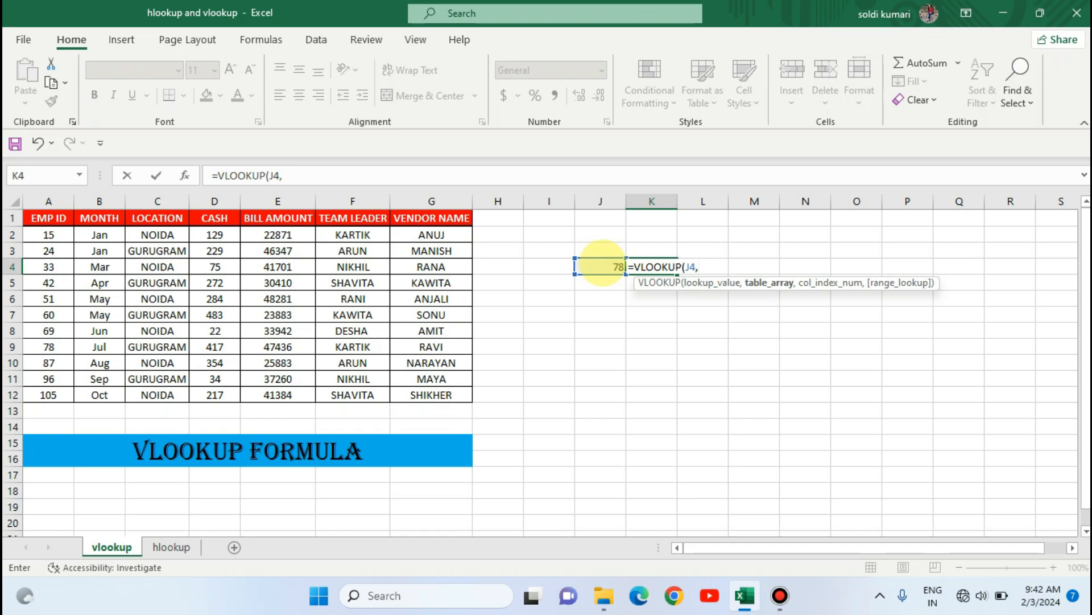
- Complete the formula with table A1:G12, column index 6 and 0 for exact match, giving =VLOOKUP(J4,A1:G12,6,0)
{"action": "left_click", "coordinate": [48, 222]}
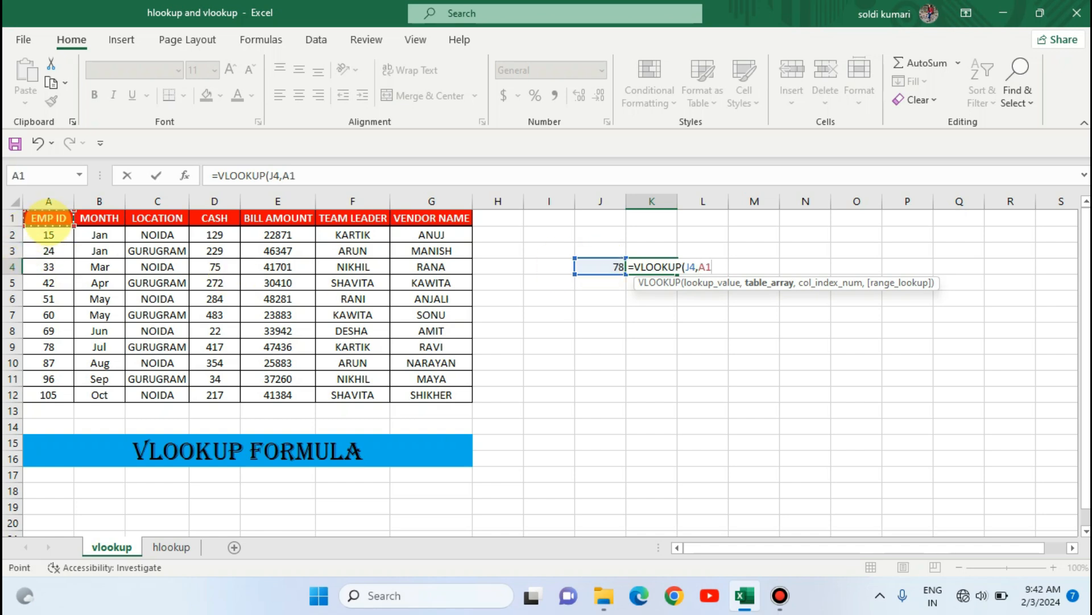
{"action": "left_click_drag", "start_coordinate": [48, 222], "coordinate": [471, 401]}
{"action": "type", "text": ","}
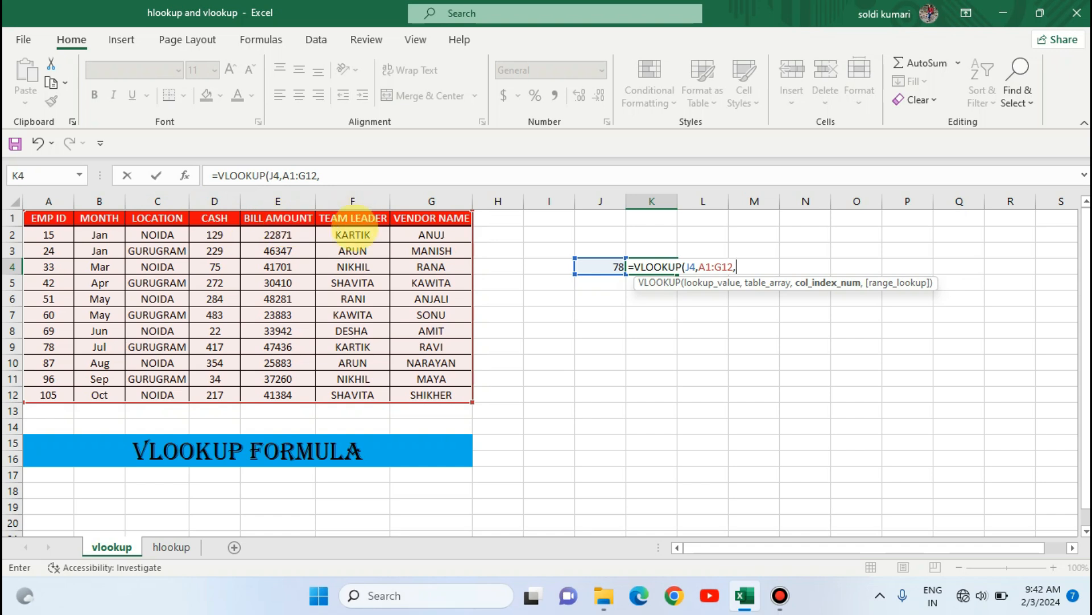
{"action": "type", "text": "6,"}
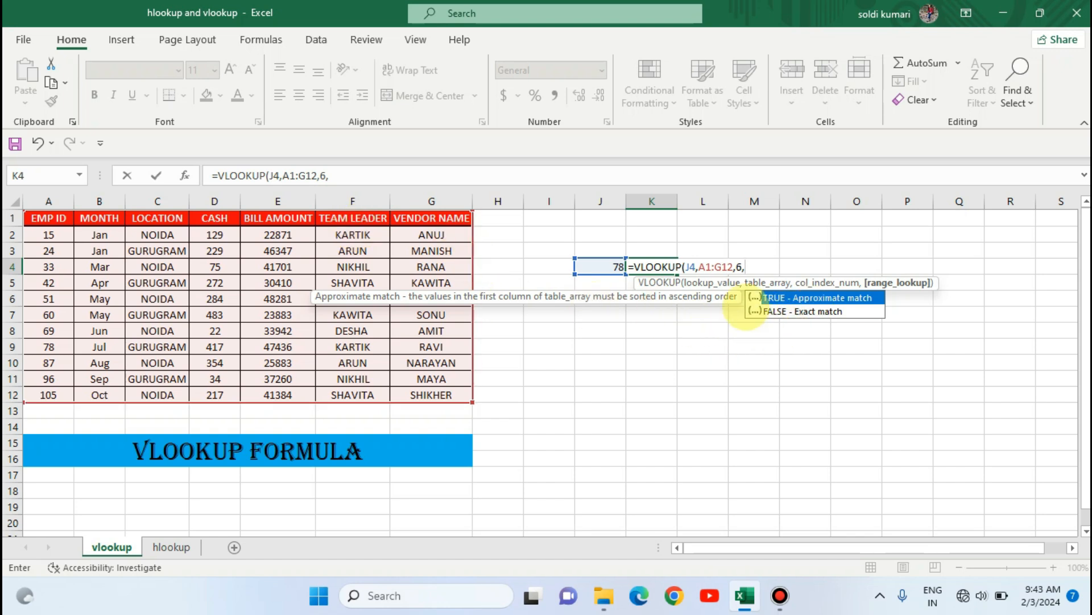
{"action": "type", "text": "0"}
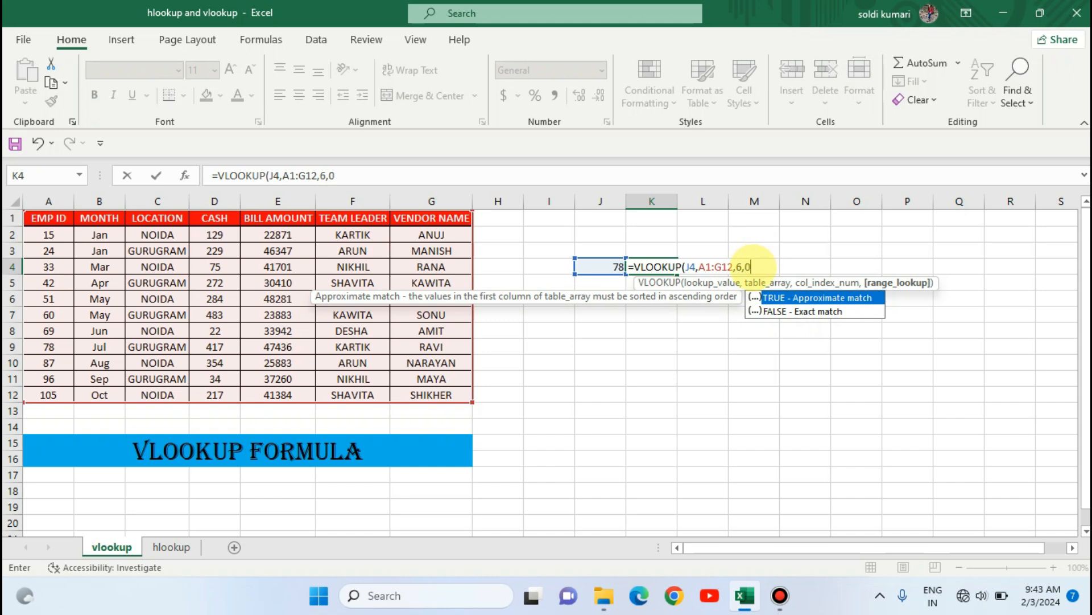
{"action": "type", "text": ")"}
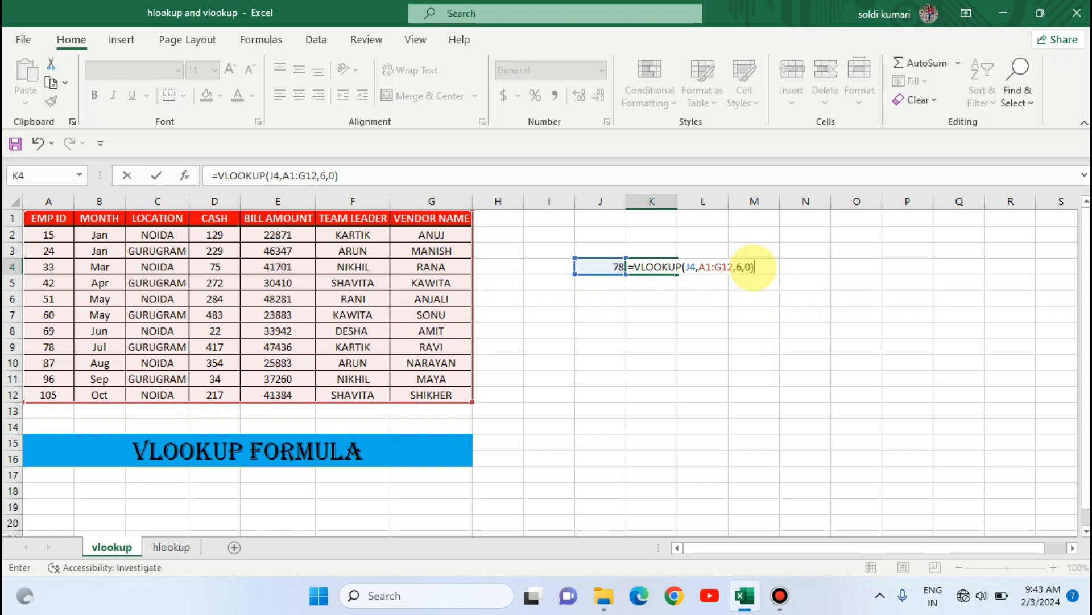
{"action": "key", "text": "Return"}
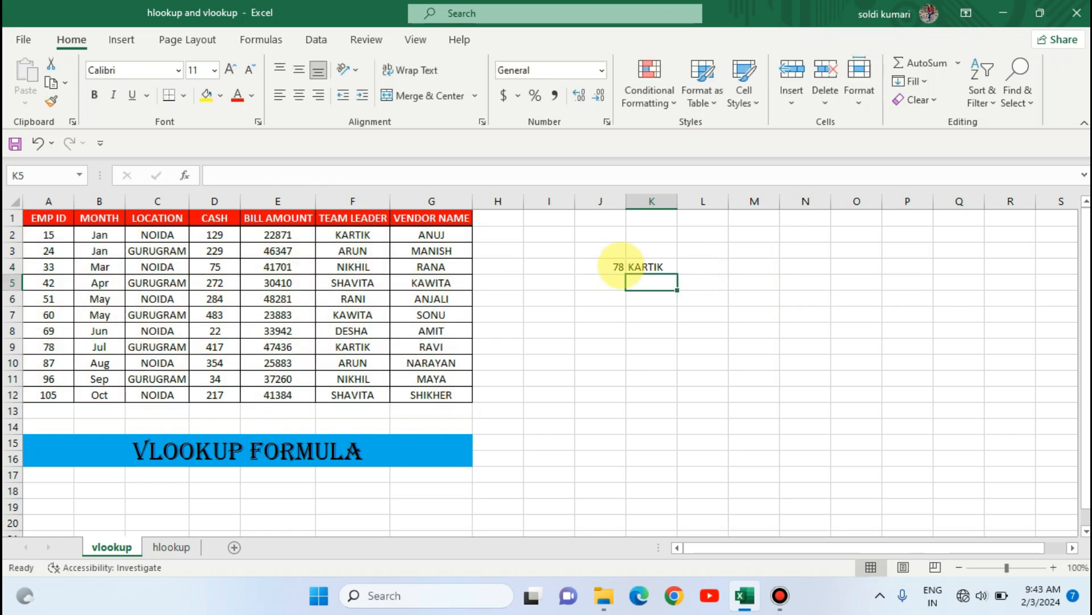
- Inspect the K4 formula and trace employee 78's row in the table across to its team leader
{"action": "left_click", "coordinate": [638, 266]}
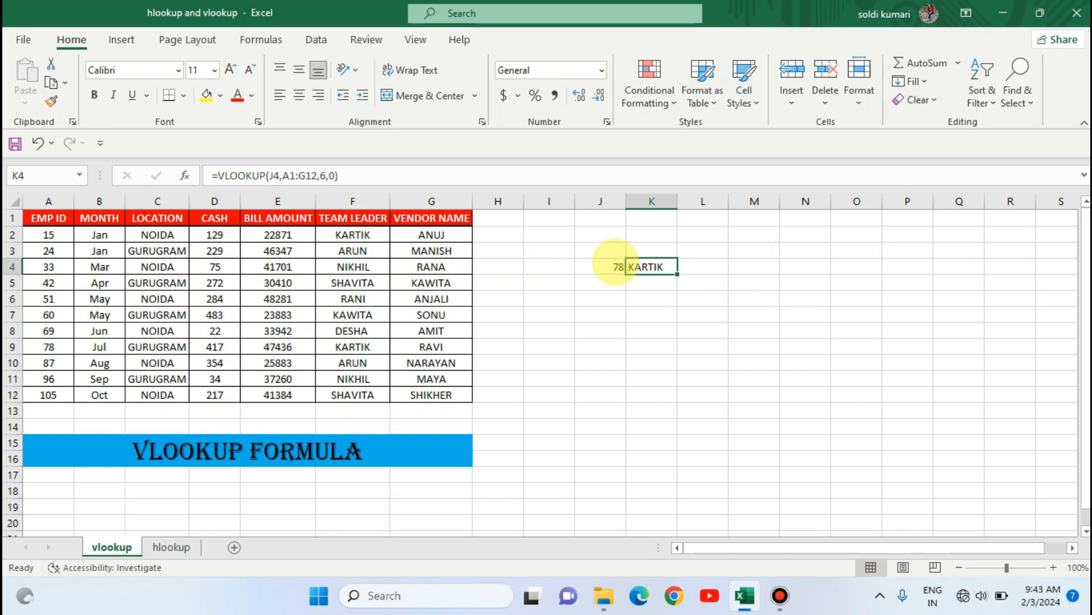
{"action": "left_click", "coordinate": [615, 264]}
{"action": "left_click", "coordinate": [48, 345]}
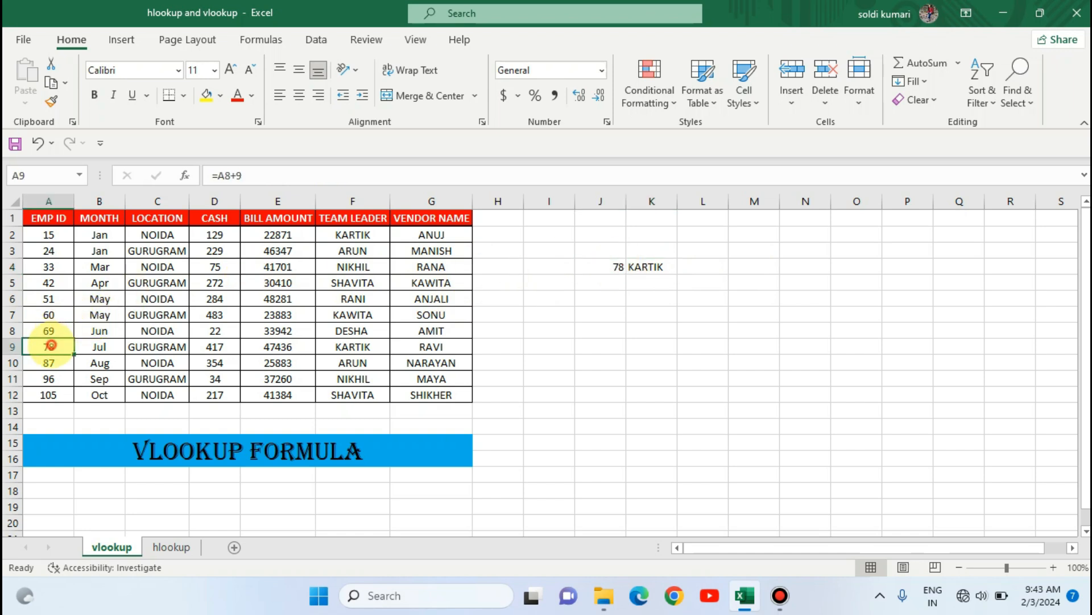
{"action": "key", "text": "Right"}
{"action": "key", "text": "Right"}
{"action": "key", "text": "Right"}
{"action": "key", "text": "Right"}
{"action": "key", "text": "Right"}
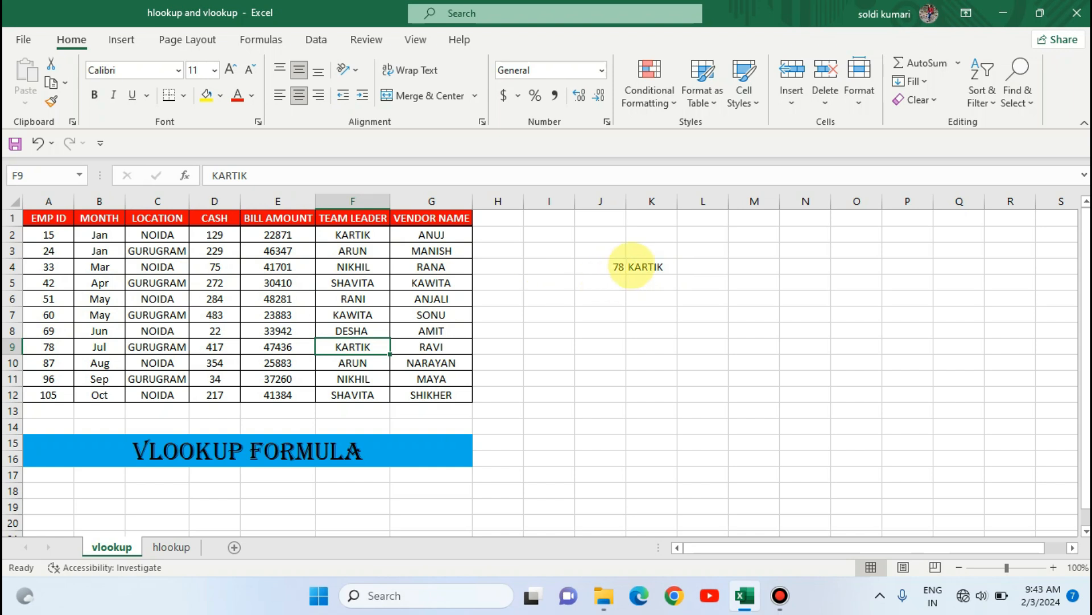
- Change the lookup employee ID in J4 to 60
{"action": "left_click", "coordinate": [613, 266]}
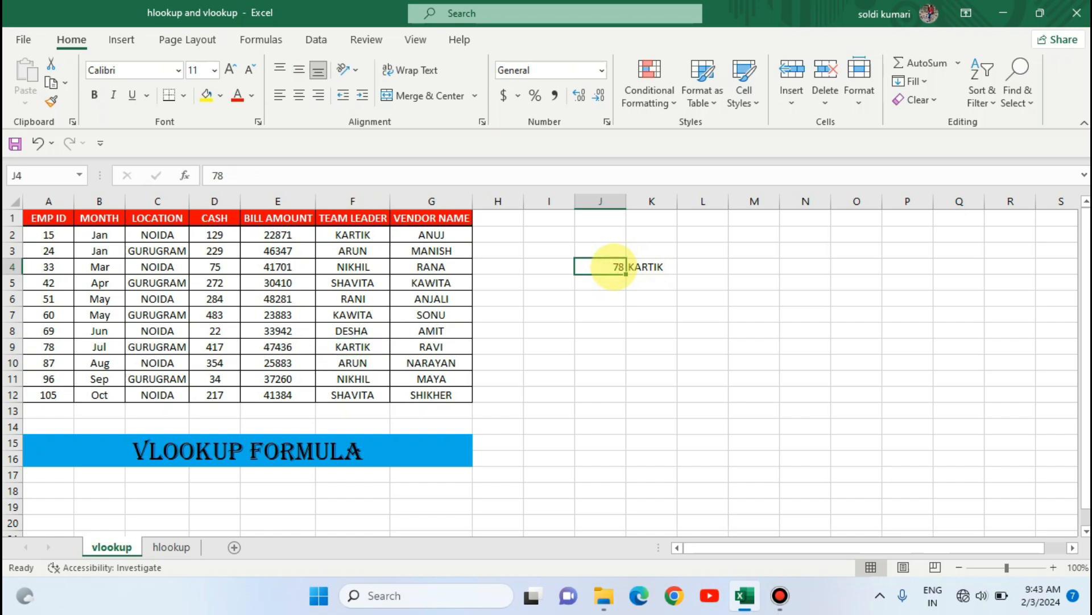
{"action": "type", "text": "60"}
{"action": "key", "text": "Return"}
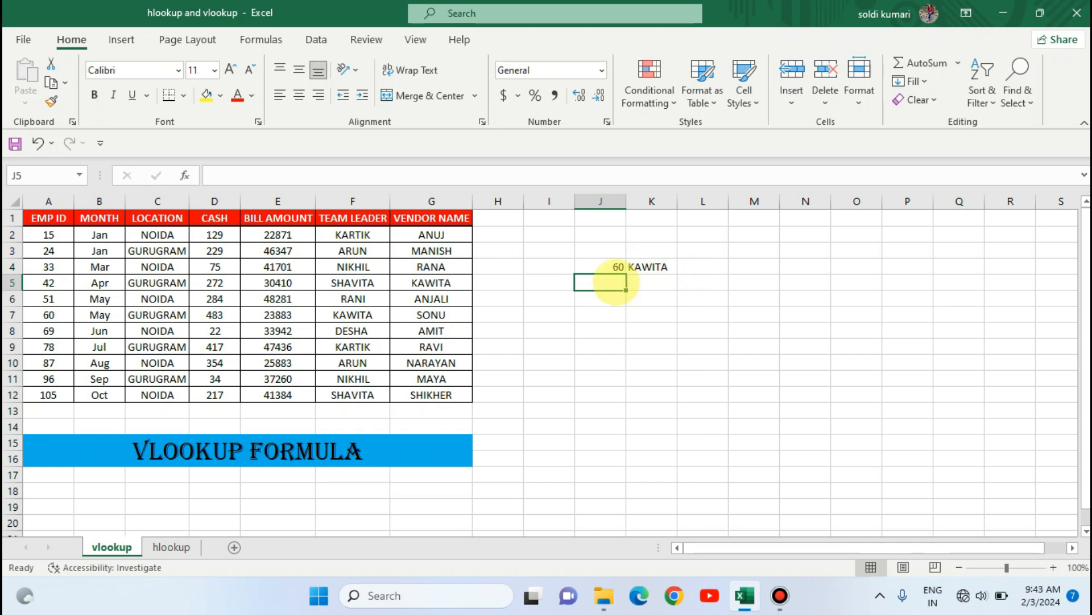
- Change the lookup employee ID in J4 to 42
{"action": "double_click", "coordinate": [593, 263]}
{"action": "key", "text": "BackSpace"}
{"action": "key", "text": "BackSpace"}
{"action": "type", "text": "42"}
{"action": "key", "text": "Return"}
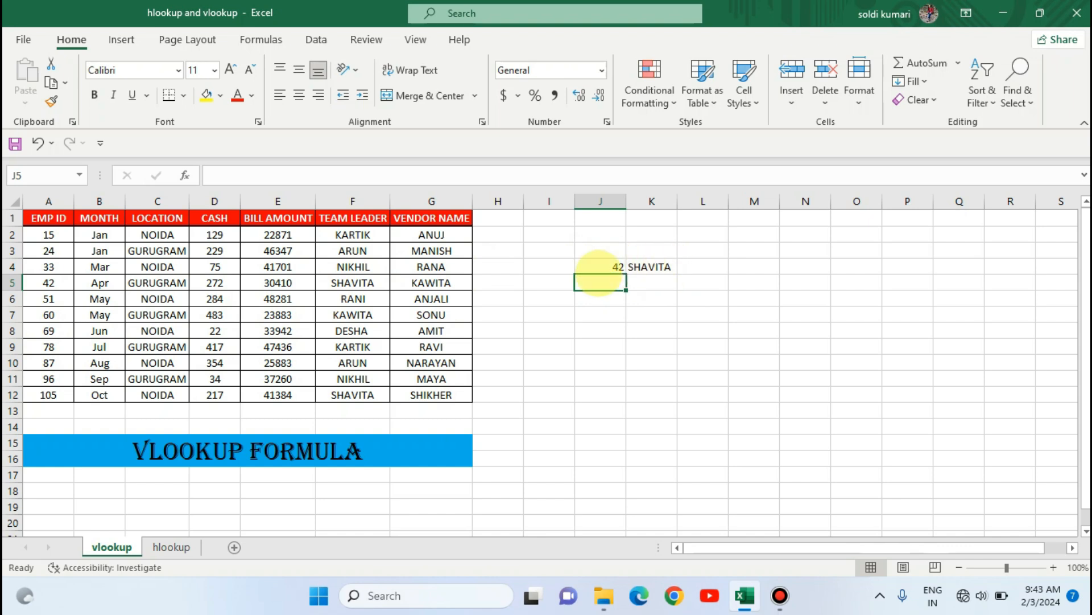
- Trace employee 42's row in the table across to its team leader to check the lookup result
{"action": "left_click", "coordinate": [48, 283]}
{"action": "key", "text": "Right"}
{"action": "key", "text": "Right"}
{"action": "key", "text": "Right"}
{"action": "key", "text": "Right"}
{"action": "key", "text": "Right"}
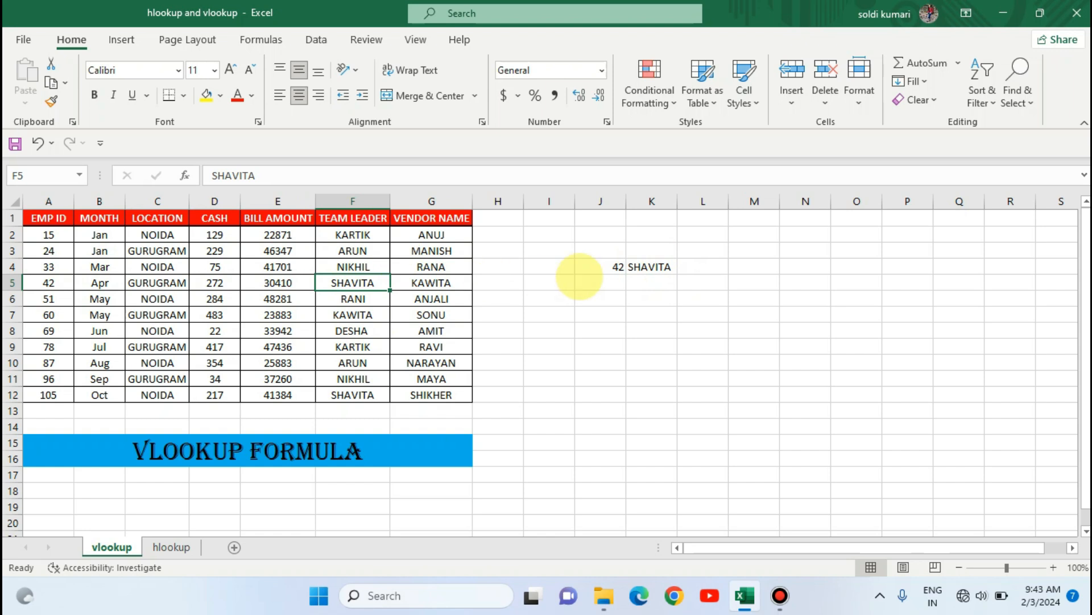
{"action": "left_click", "coordinate": [641, 265]}
- Label the lookup cells with headings "em id" in J3 and "team leader" in K3
{"action": "left_click", "coordinate": [602, 250]}
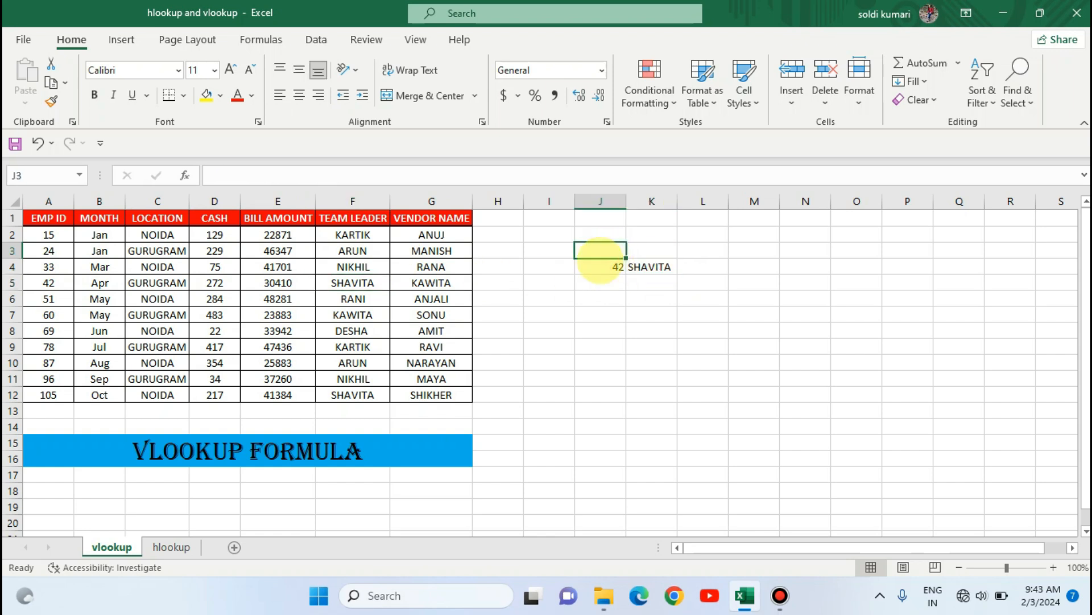
{"action": "type", "text": "emo"}
{"action": "key", "text": "BackSpace"}
{"action": "type", "text": "id"}
{"action": "key", "text": "Tab"}
{"action": "type", "text": "tea"}
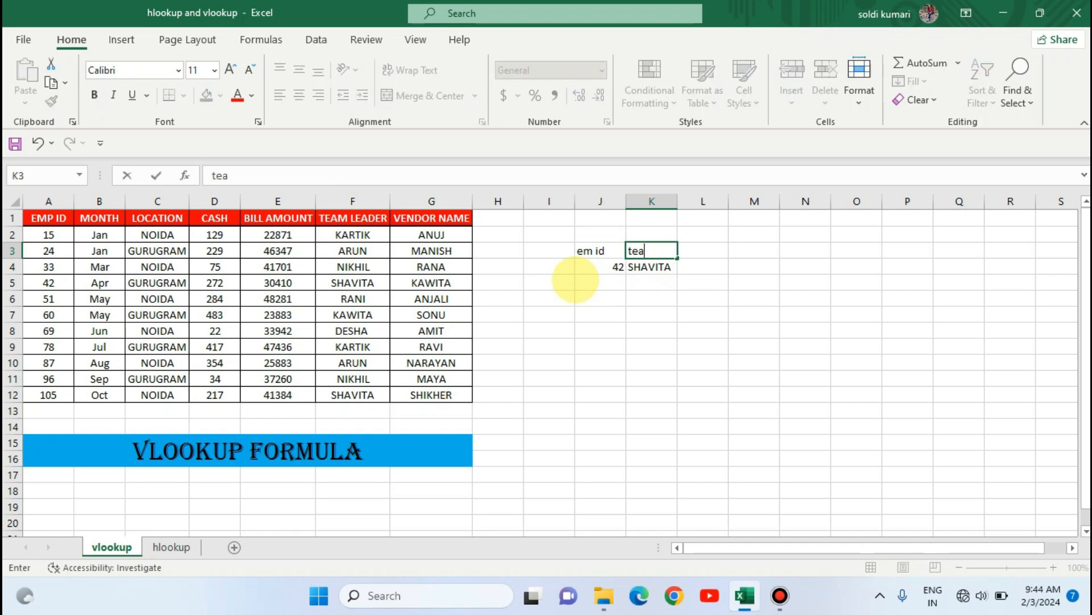
{"action": "type", "text": "m leader"}
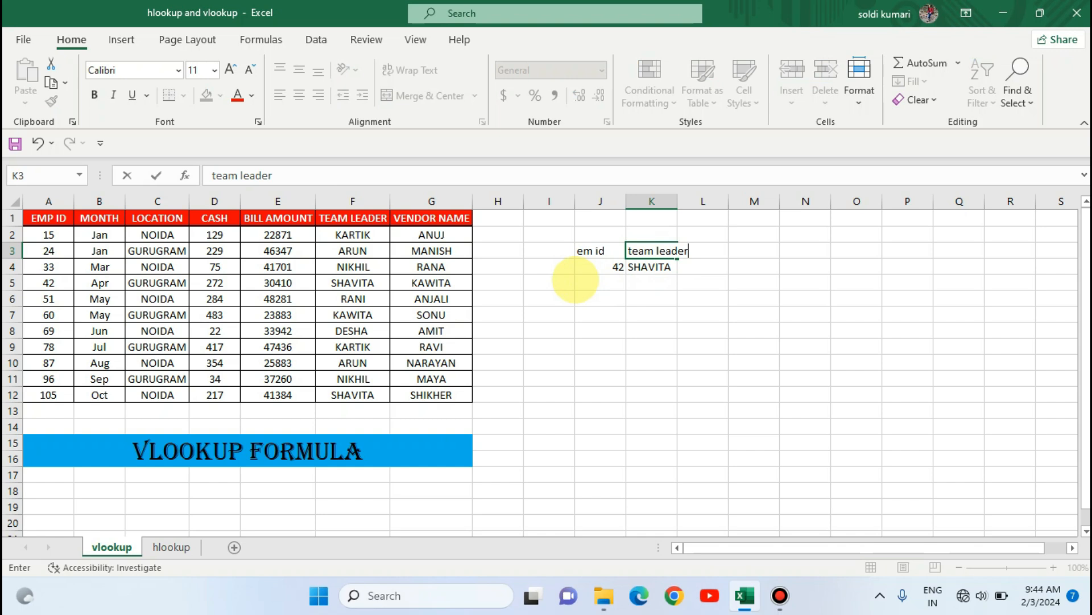
{"action": "left_click", "coordinate": [578, 271]}
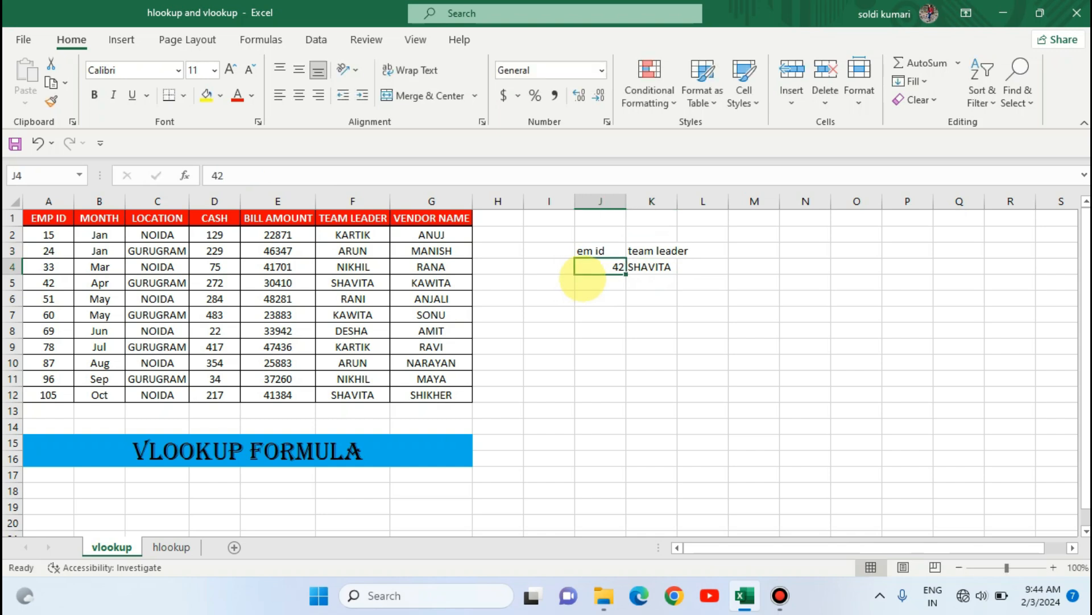
- Add list data validation to J7 with source range $A$2:$A$12 from the employee ID column
{"action": "left_click", "coordinate": [659, 304]}
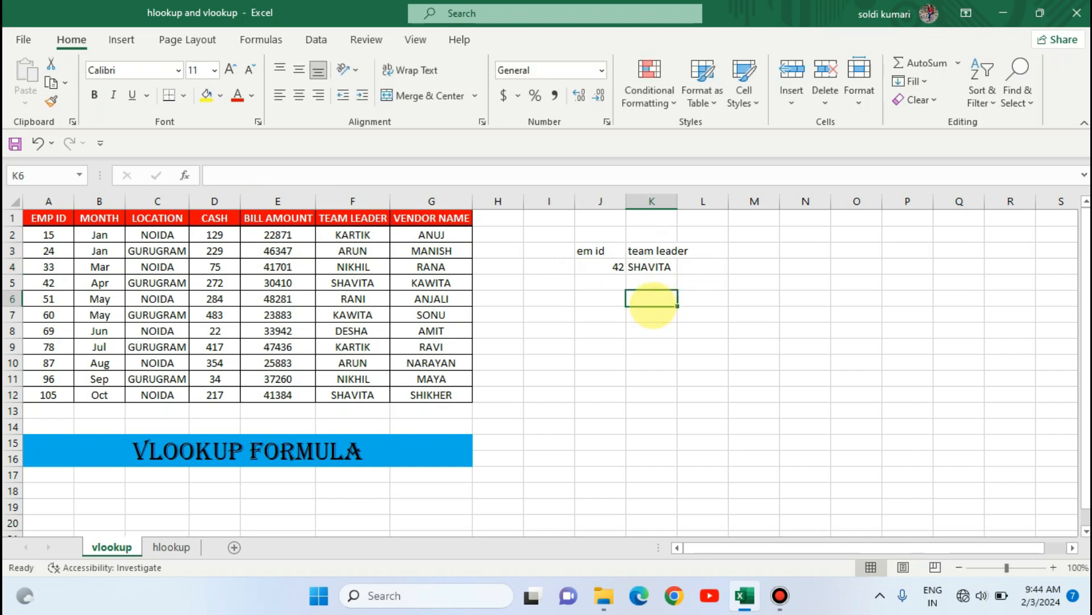
{"action": "left_click", "coordinate": [597, 317]}
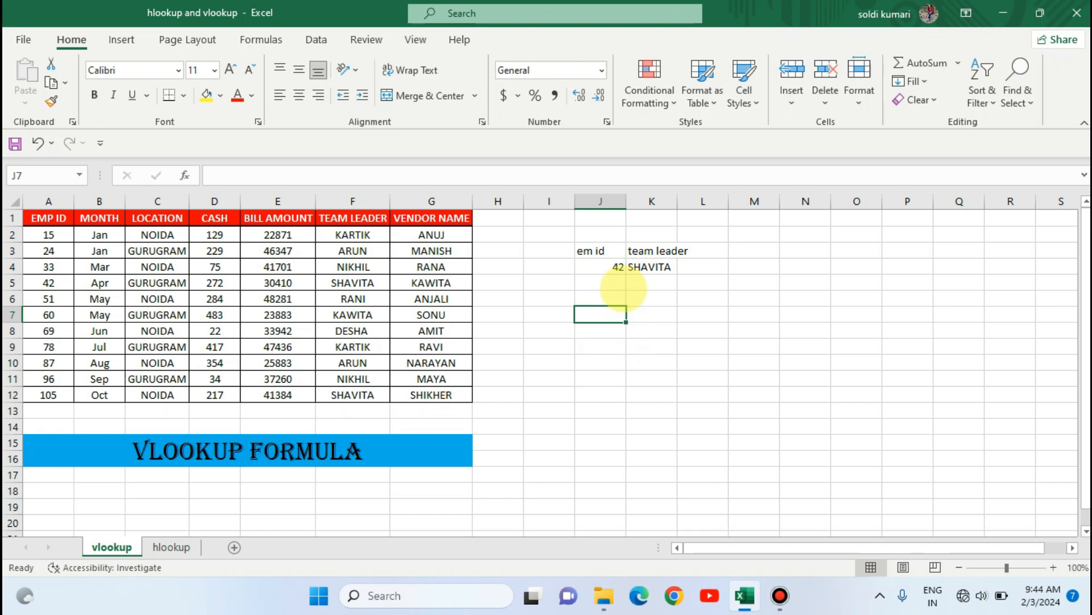
{"action": "left_click", "coordinate": [316, 39]}
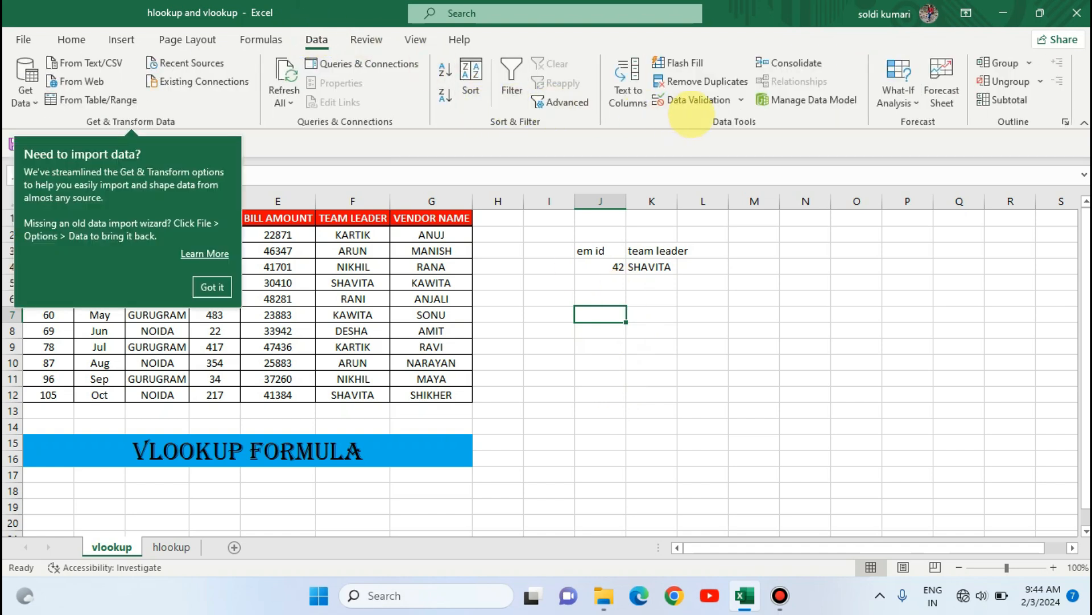
{"action": "left_click", "coordinate": [686, 98]}
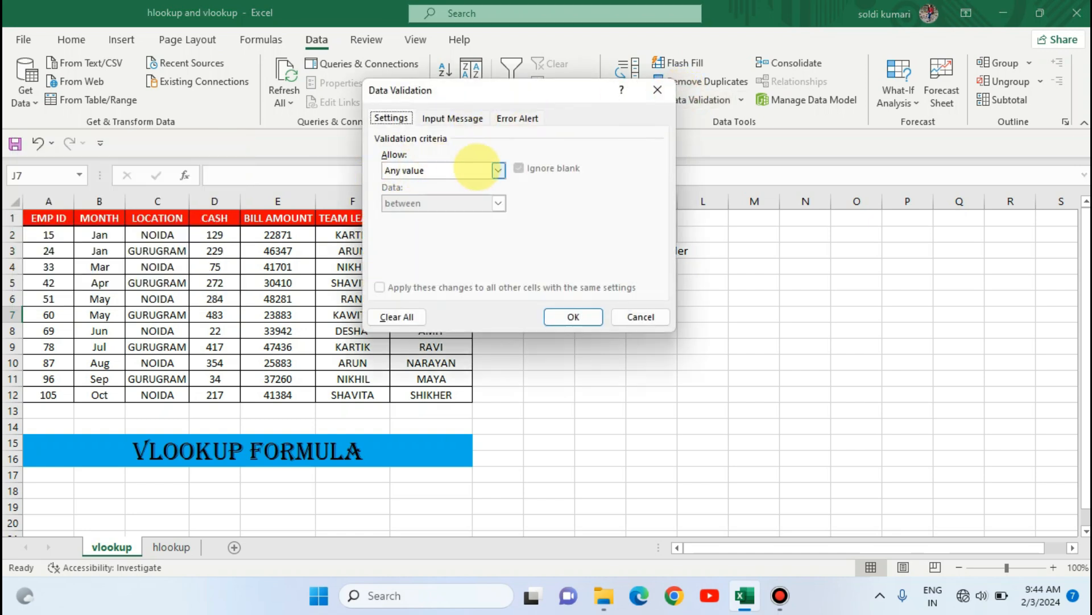
{"action": "left_click", "coordinate": [499, 170]}
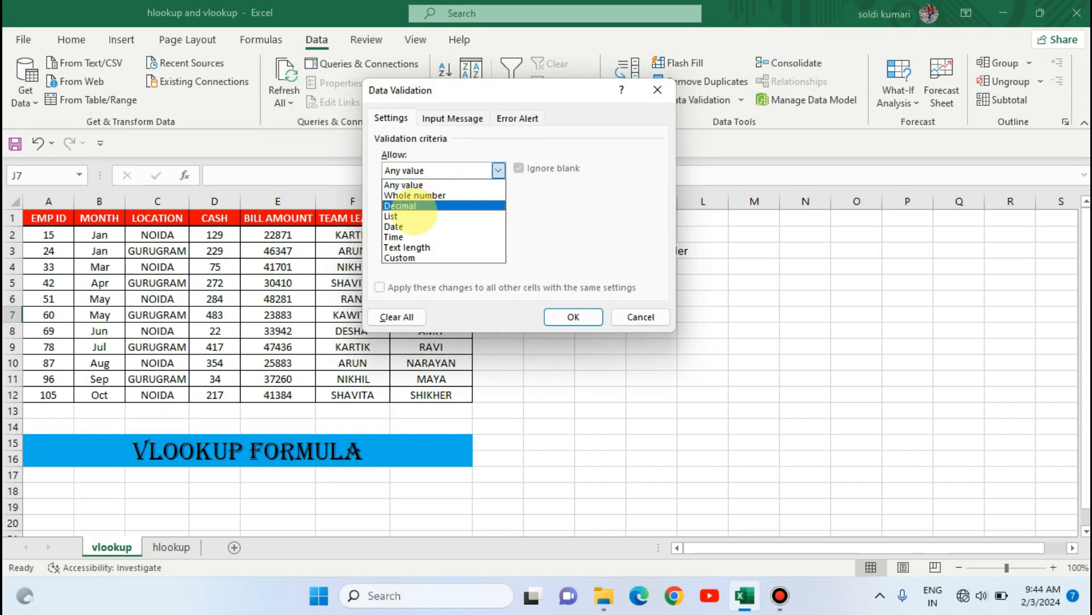
{"action": "left_click", "coordinate": [414, 215]}
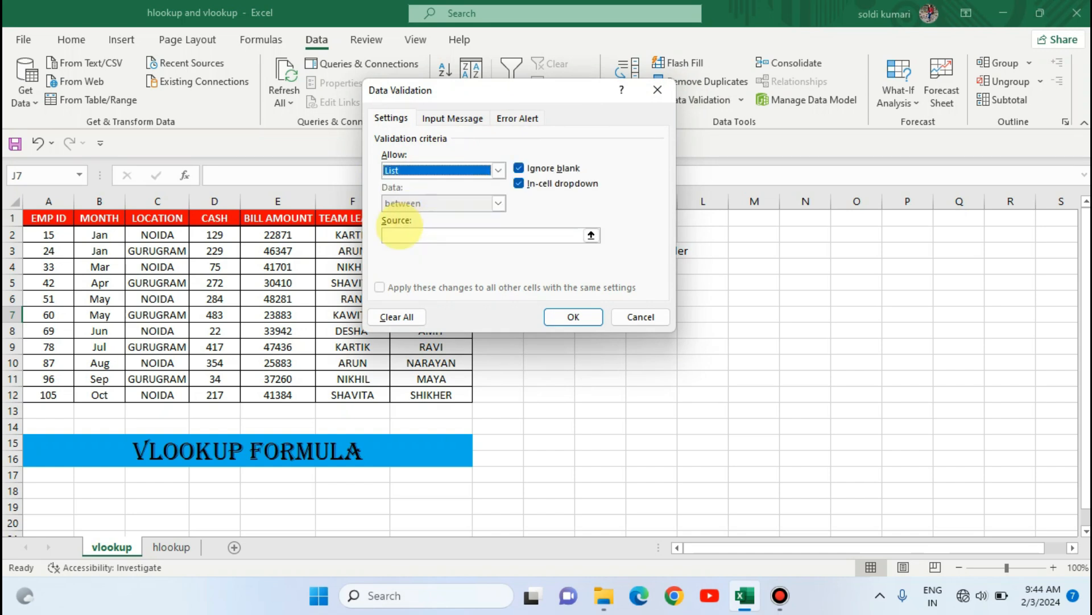
{"action": "left_click", "coordinate": [393, 233]}
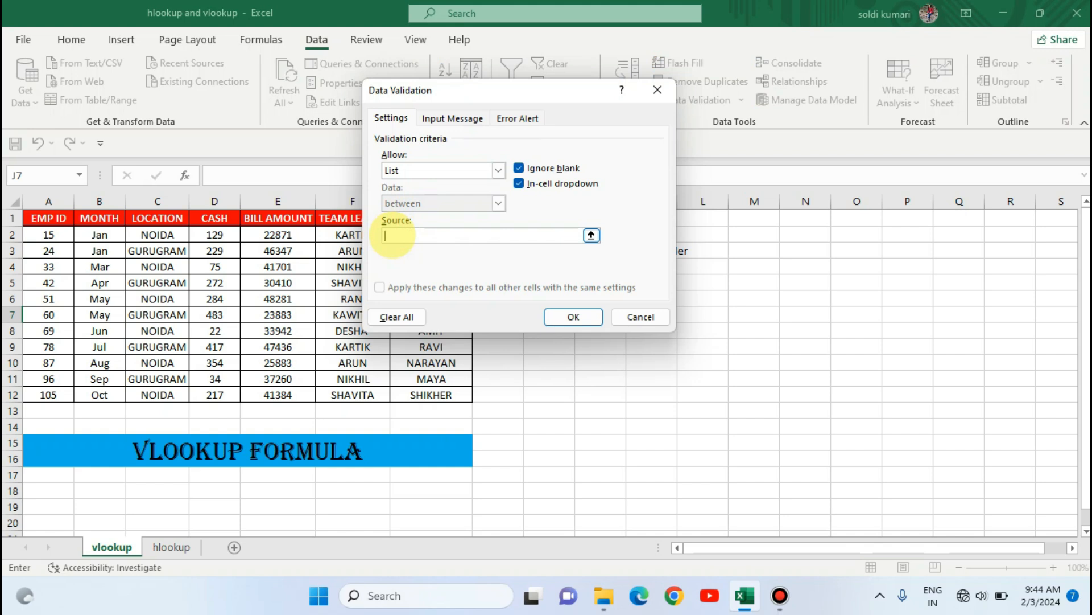
{"action": "left_click_drag", "start_coordinate": [49, 236], "coordinate": [49, 394]}
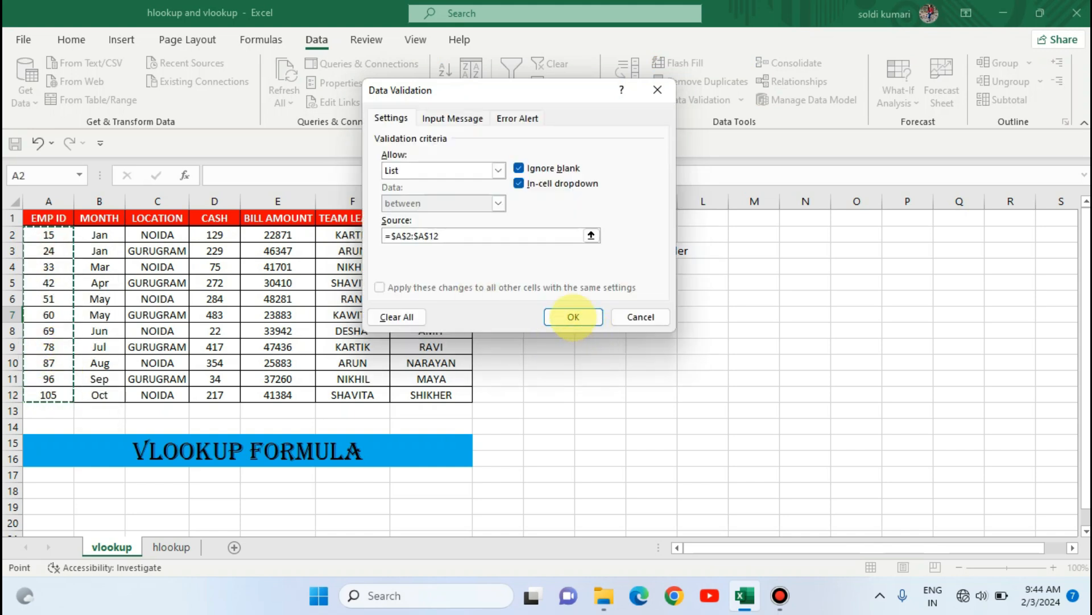
{"action": "left_click", "coordinate": [573, 317]}
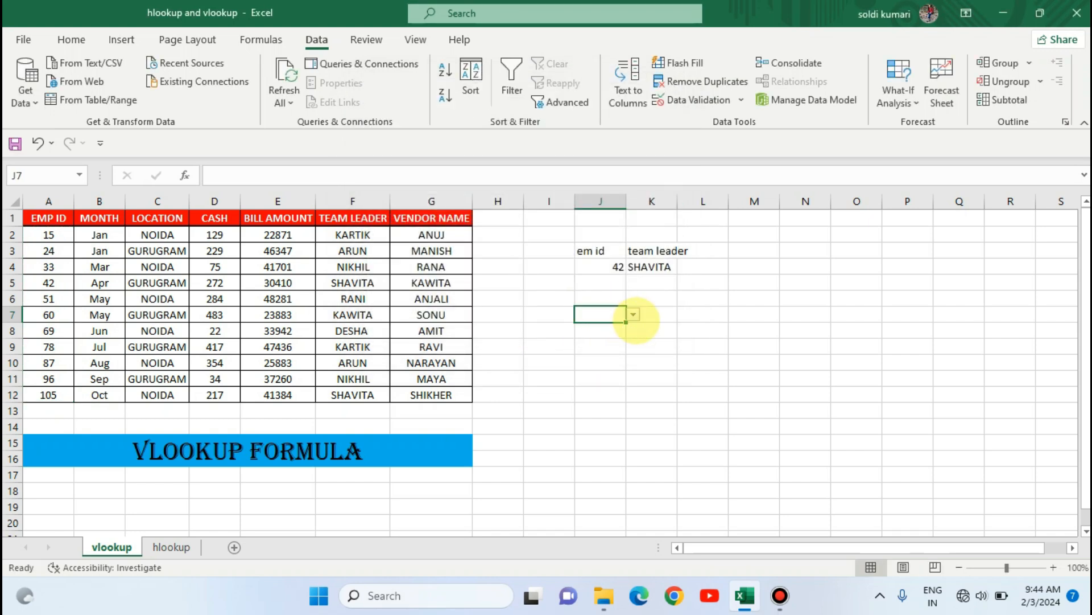
- Pick employee ID 42 from J7's dropdown list
{"action": "left_click", "coordinate": [633, 315]}
{"action": "left_click", "coordinate": [606, 361]}
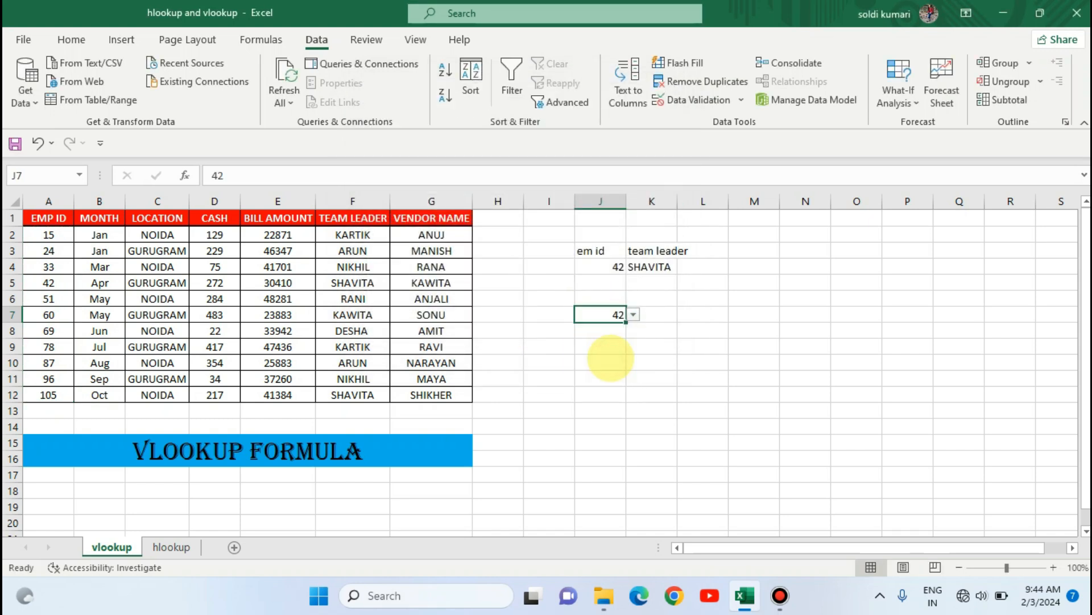
{"action": "left_click", "coordinate": [603, 266]}
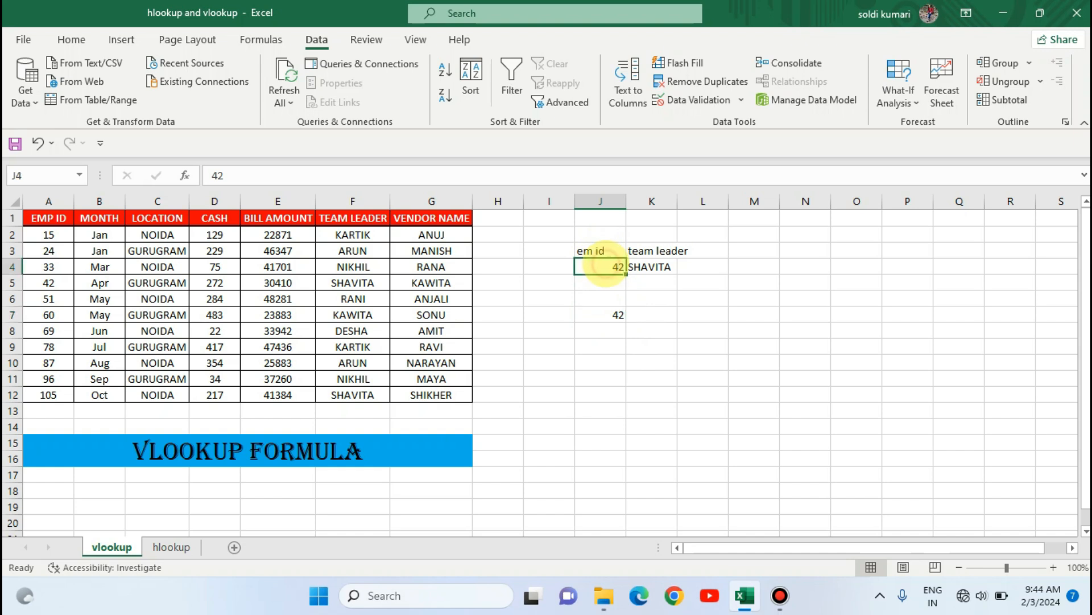
- Enter employee ID 5 in J4 to test the team leader lookup
{"action": "type", "text": "5"}
{"action": "key", "text": "Return"}
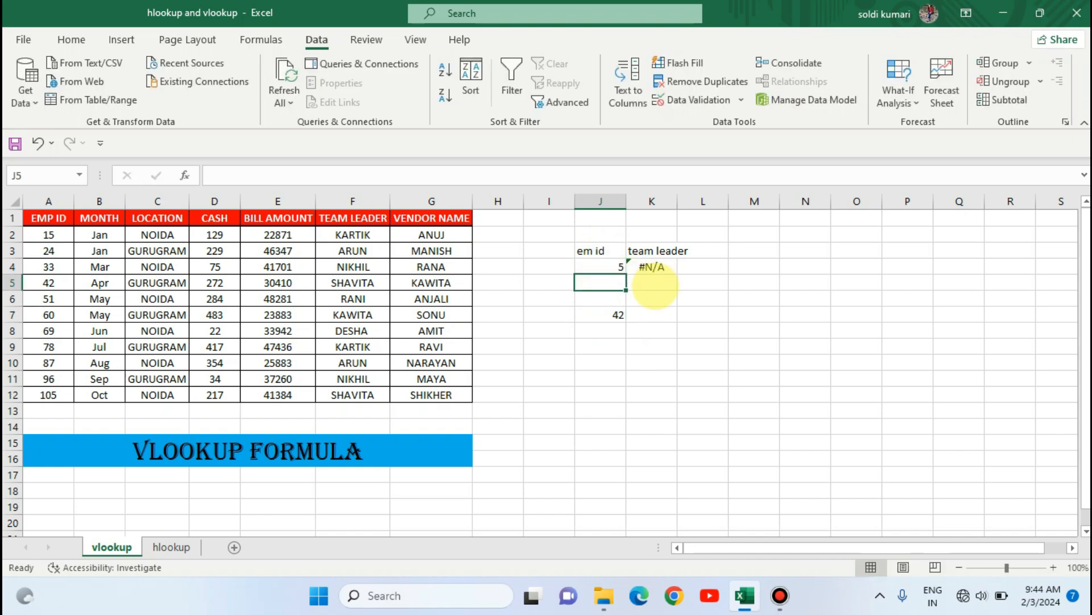
- Change the lookup employee ID in J4 to 24
{"action": "left_click", "coordinate": [604, 266]}
{"action": "type", "text": "24"}
{"action": "key", "text": "Return"}
- Pick employee ID 69 from J7's dropdown list
{"action": "double_click", "coordinate": [608, 314]}
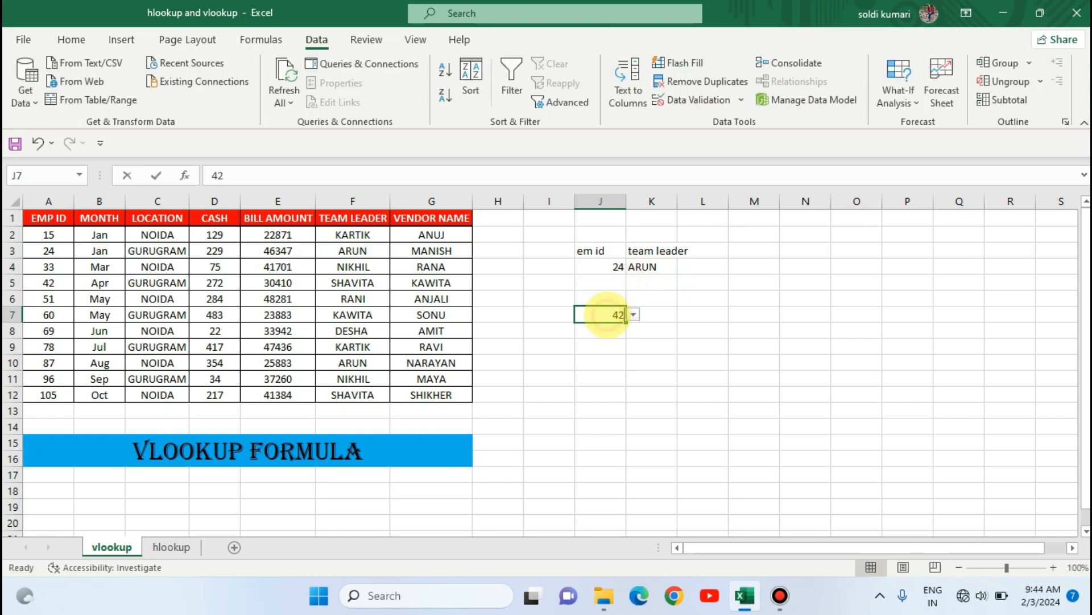
{"action": "left_click", "coordinate": [633, 314]}
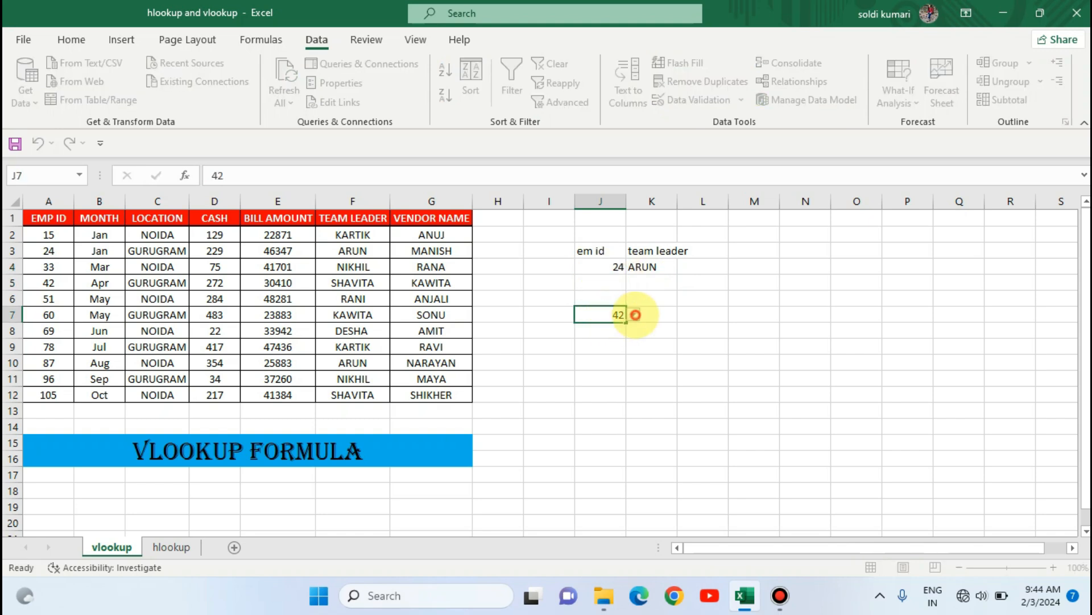
{"action": "left_click", "coordinate": [598, 359]}
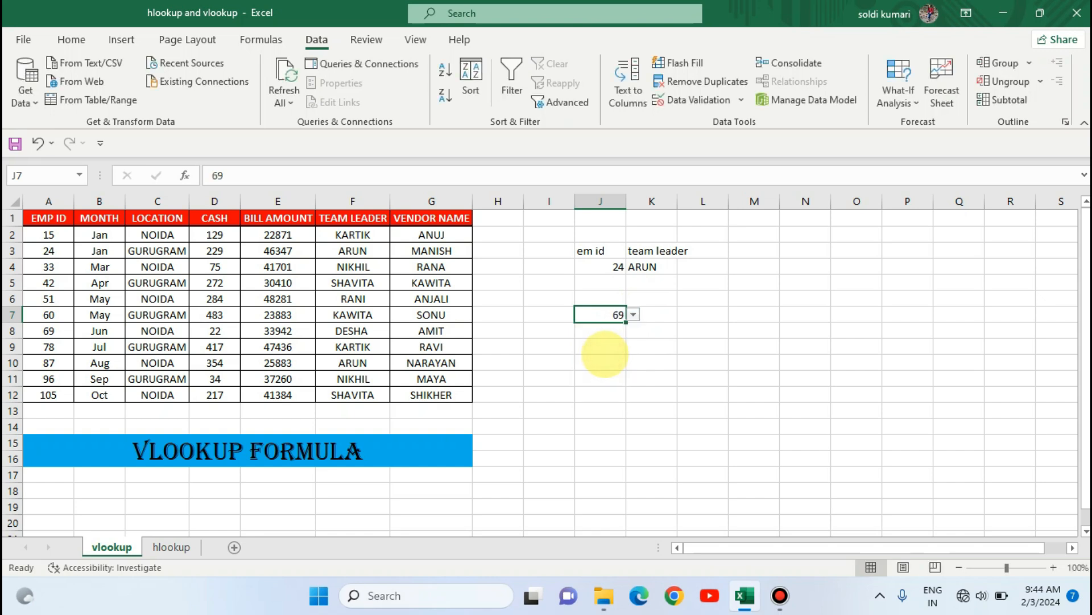
- Label the second lookup with headings "Em Id" in J6 and "Vendor Name" in K6
{"action": "left_click", "coordinate": [596, 297]}
{"action": "type", "text": "Em Id"}
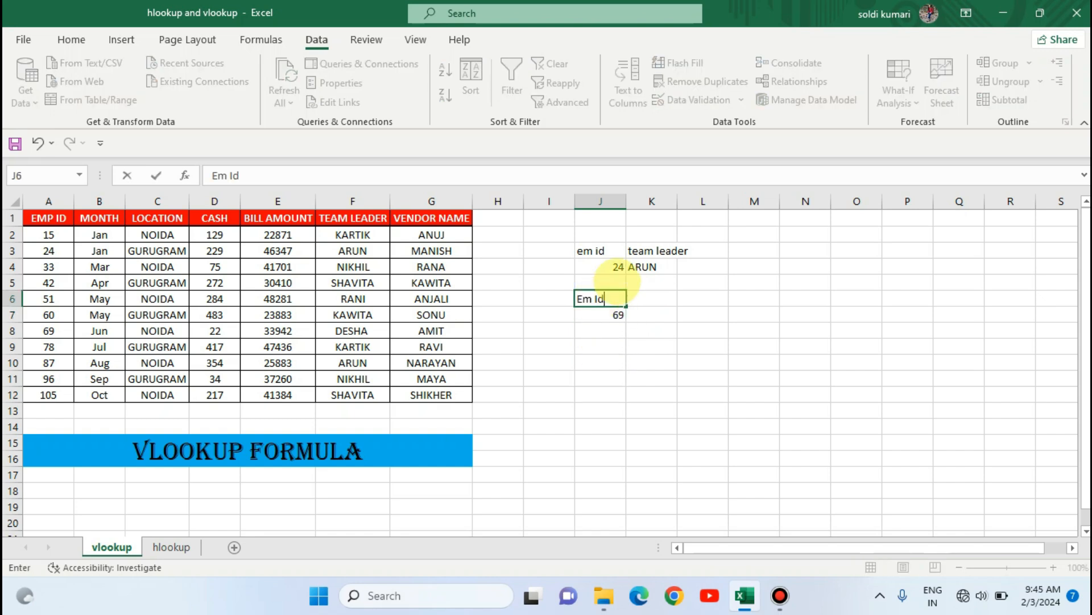
{"action": "key", "text": "Tab"}
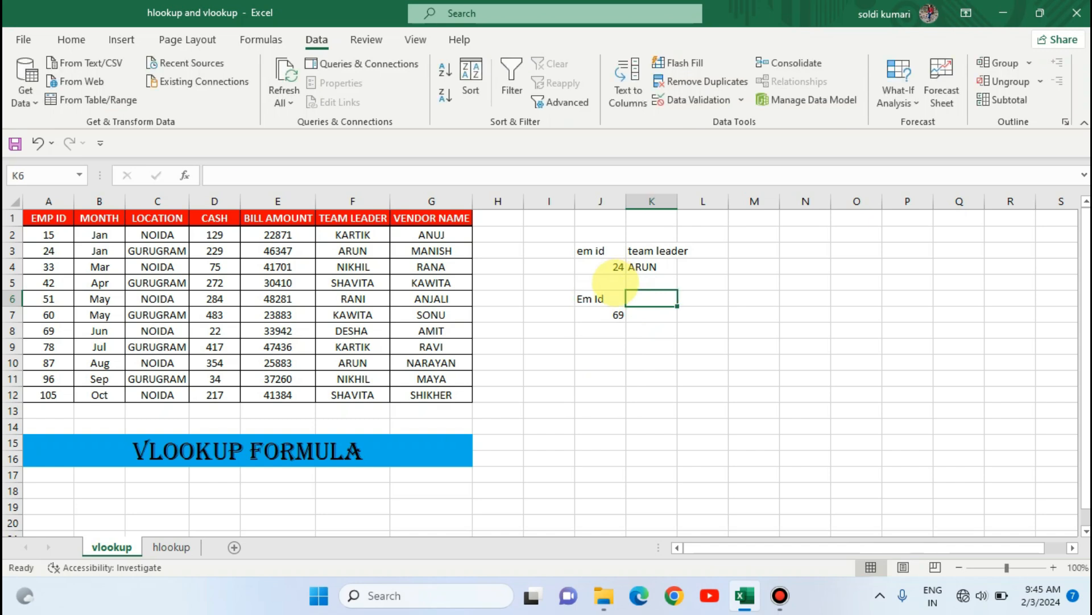
{"action": "type", "text": "Ven"}
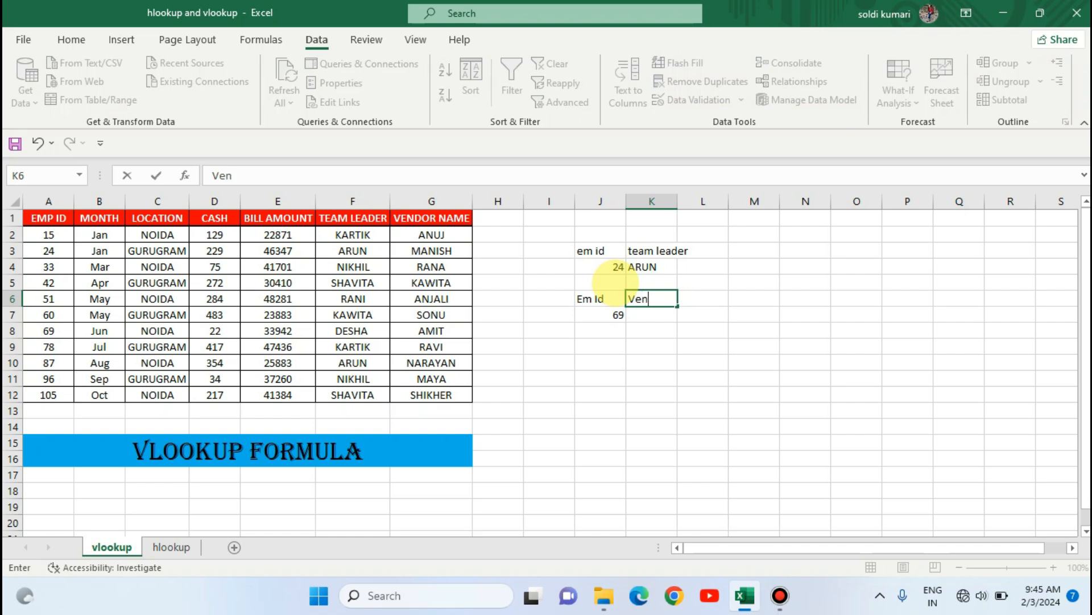
{"action": "type", "text": "dor Name"}
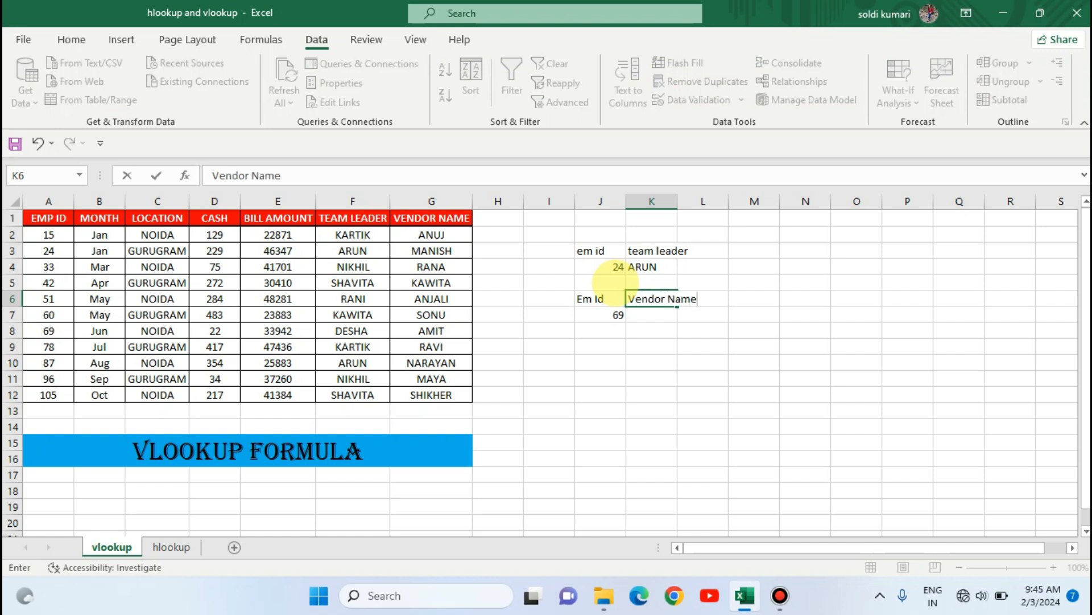
{"action": "key", "text": "Return"}
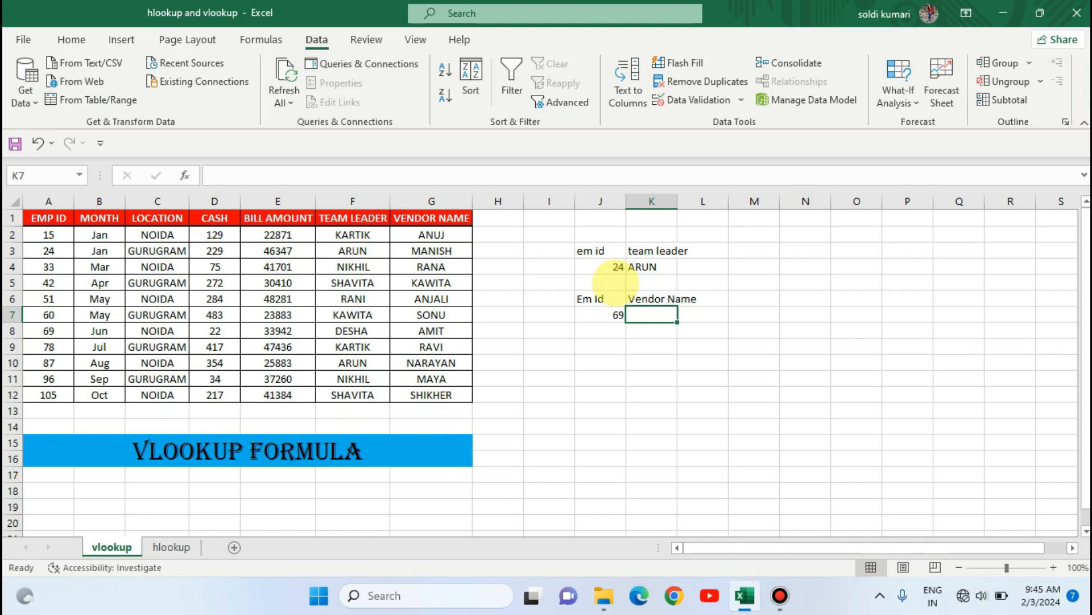
- Enter =VLOOKUP(J7,A1:G12,7,0) in K7 to return the vendor name for the ID in J7
{"action": "type", "text": "=v"}
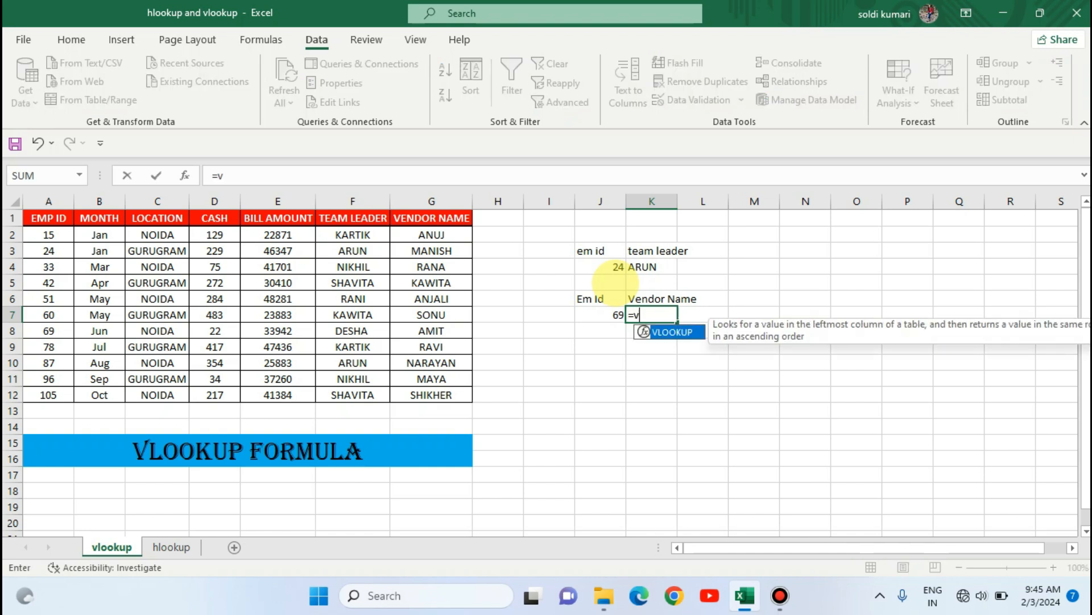
{"action": "type", "text": "lookupf"}
{"action": "key", "text": "Tab"}
{"action": "key", "text": "Left"}
{"action": "key", "text": "F2"}
{"action": "key", "text": "BackSpace"}
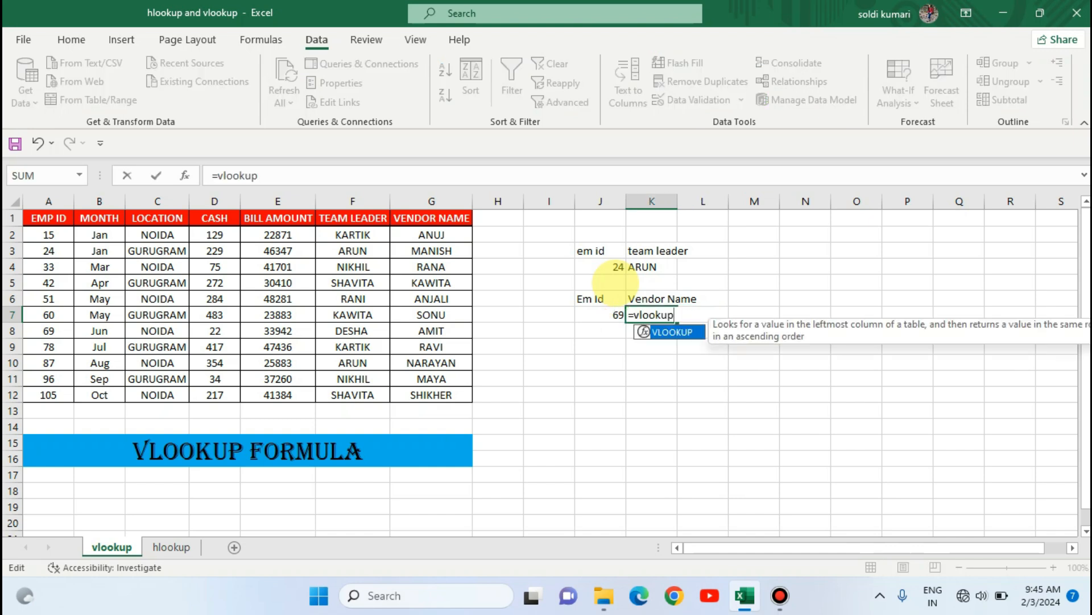
{"action": "key", "text": "Tab"}
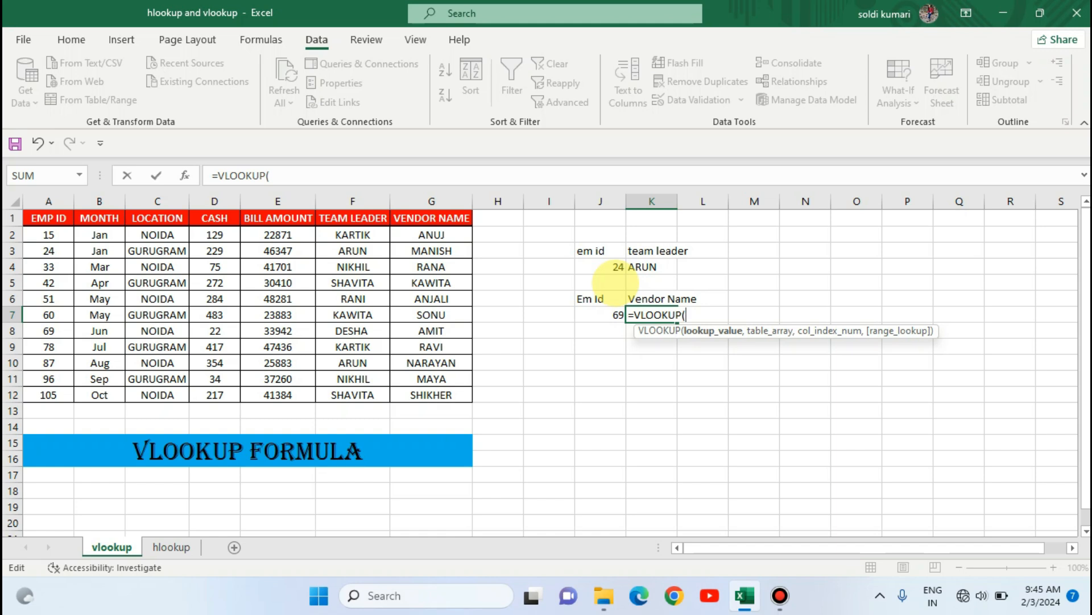
{"action": "key", "text": "Left"}
{"action": "key", "text": "Right"}
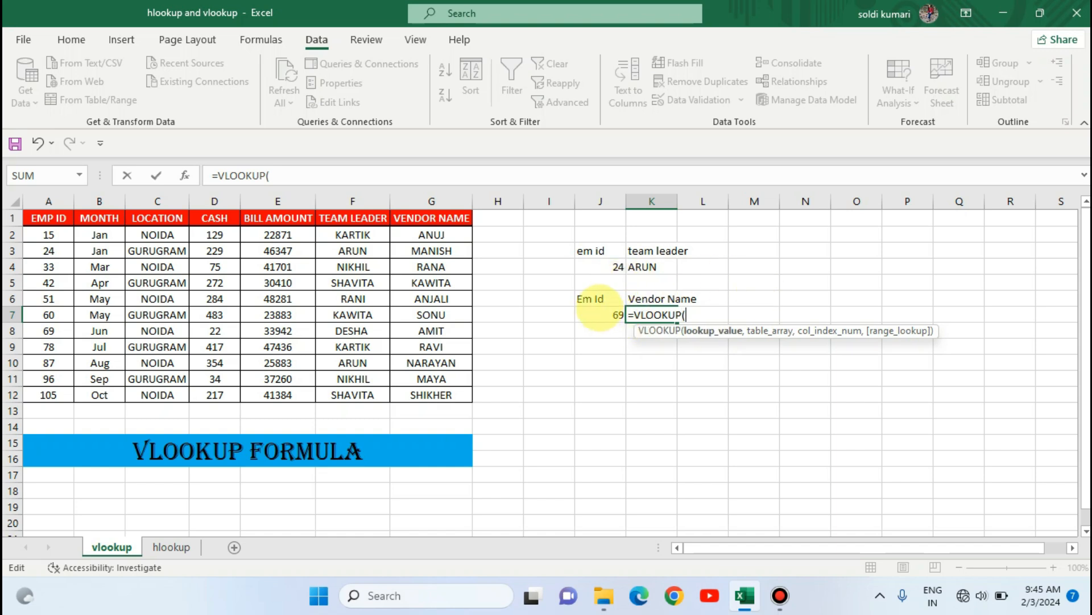
{"action": "left_click", "coordinate": [599, 311]}
{"action": "type", "text": ","}
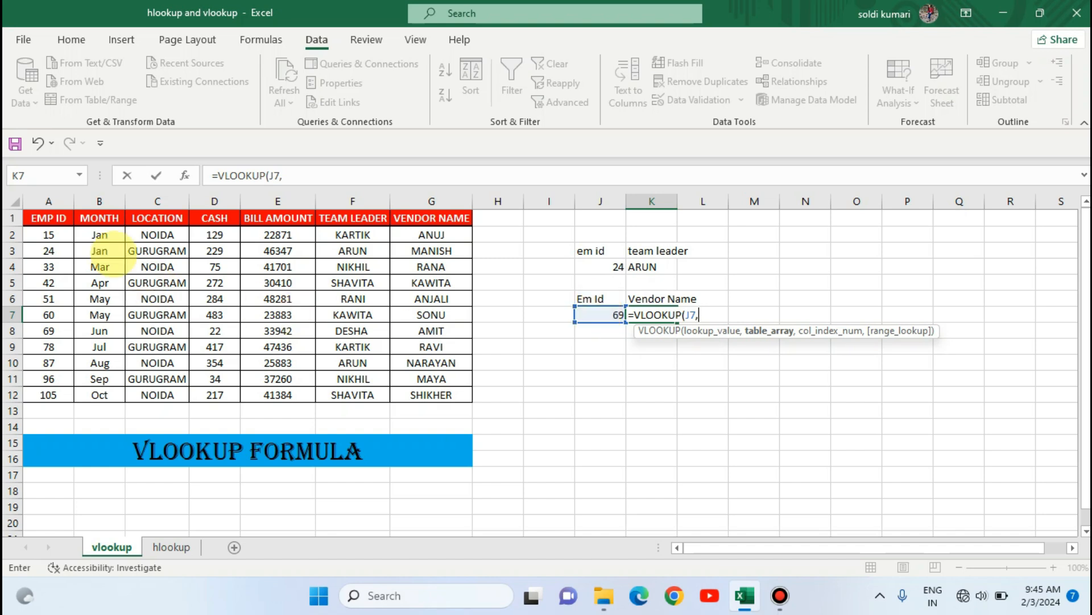
{"action": "left_click", "coordinate": [54, 218]}
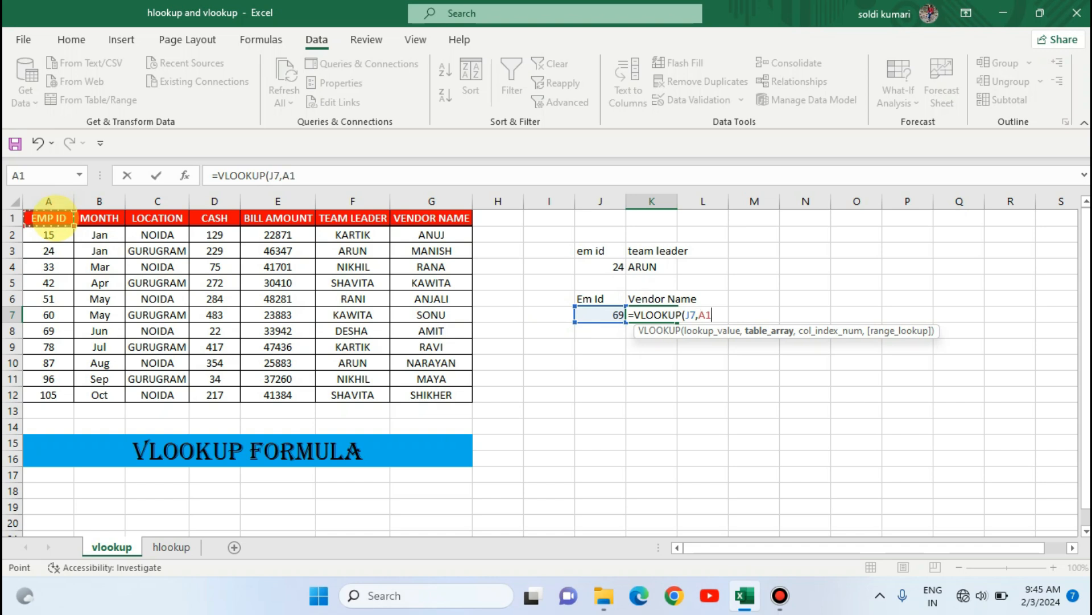
{"action": "left_click_drag", "start_coordinate": [48, 218], "coordinate": [471, 402]}
{"action": "type", "text": ",7"}
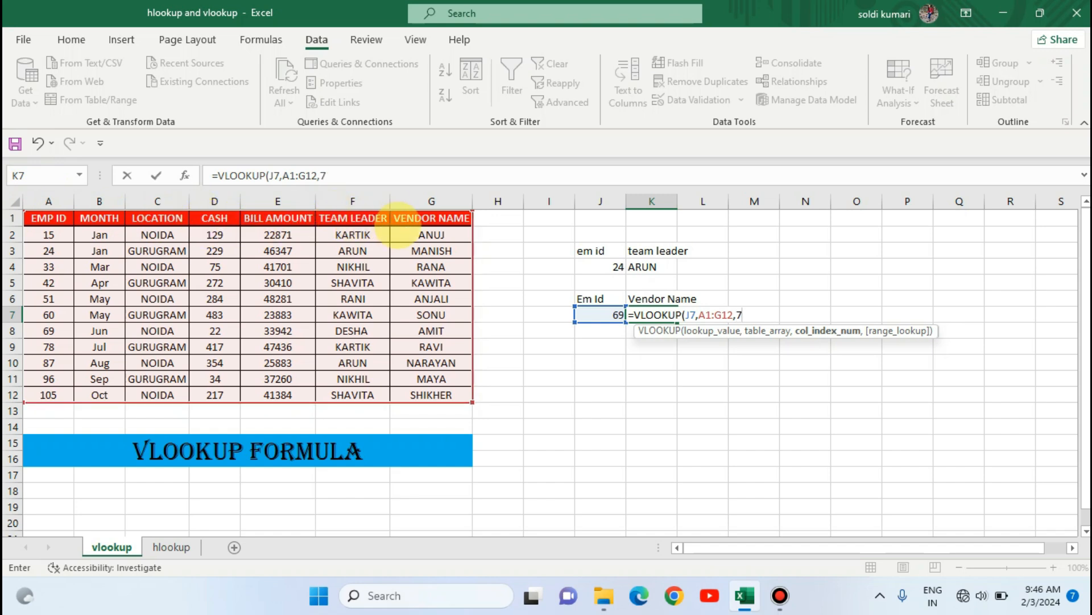
{"action": "type", "text": ",0"}
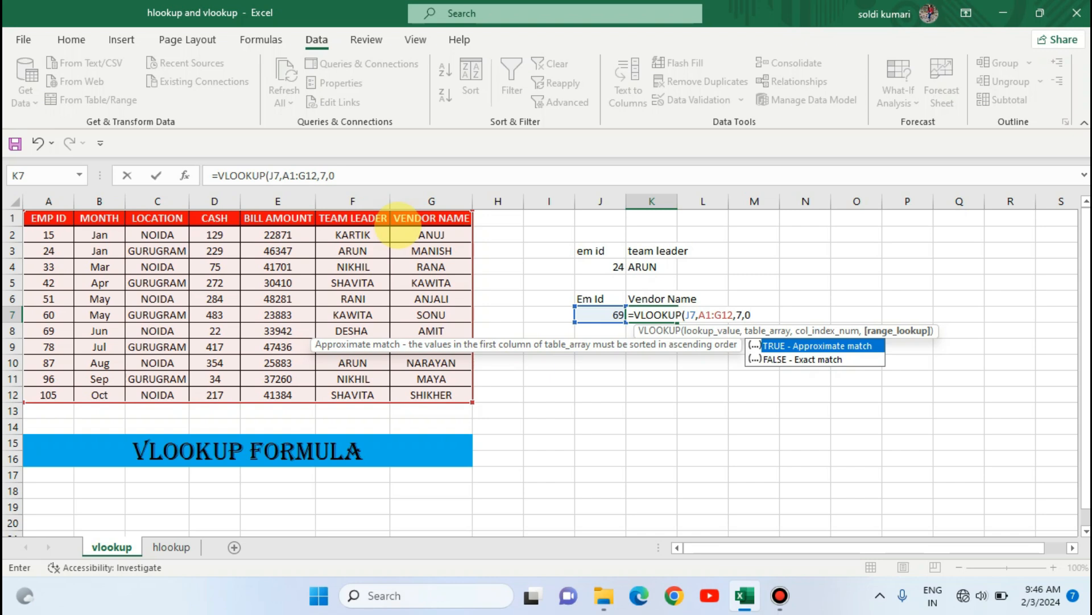
{"action": "type", "text": ")"}
{"action": "key", "text": "Return"}
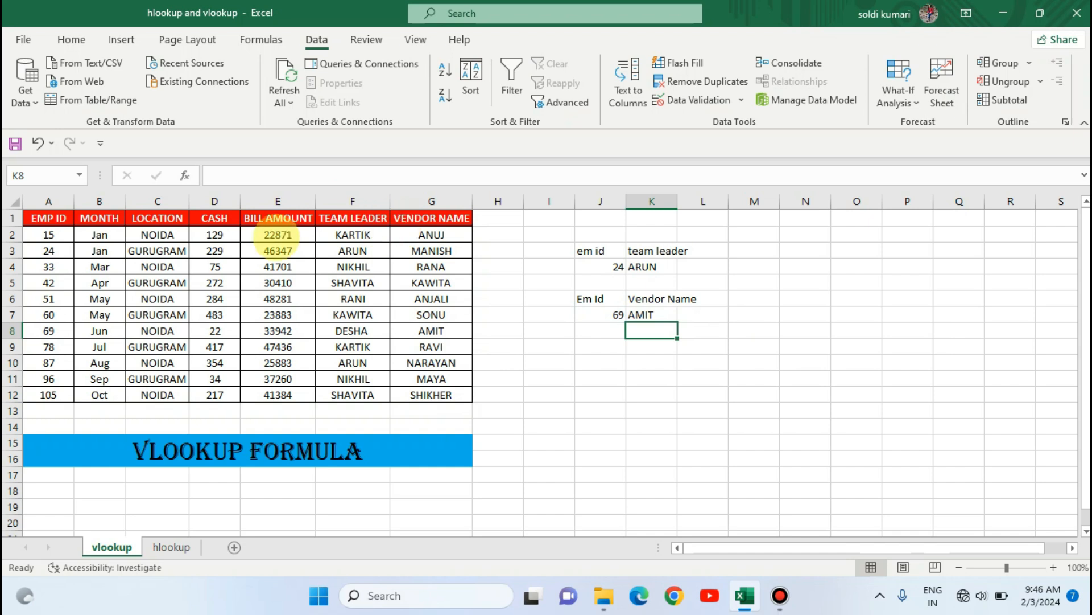
- Trace employee 69's row in the table across to its vendor name to check the result
{"action": "left_click", "coordinate": [45, 329]}
{"action": "key", "text": "Right"}
{"action": "key", "text": "Right"}
{"action": "key", "text": "Right"}
{"action": "key", "text": "Right"}
{"action": "key", "text": "Right"}
{"action": "key", "text": "Right"}
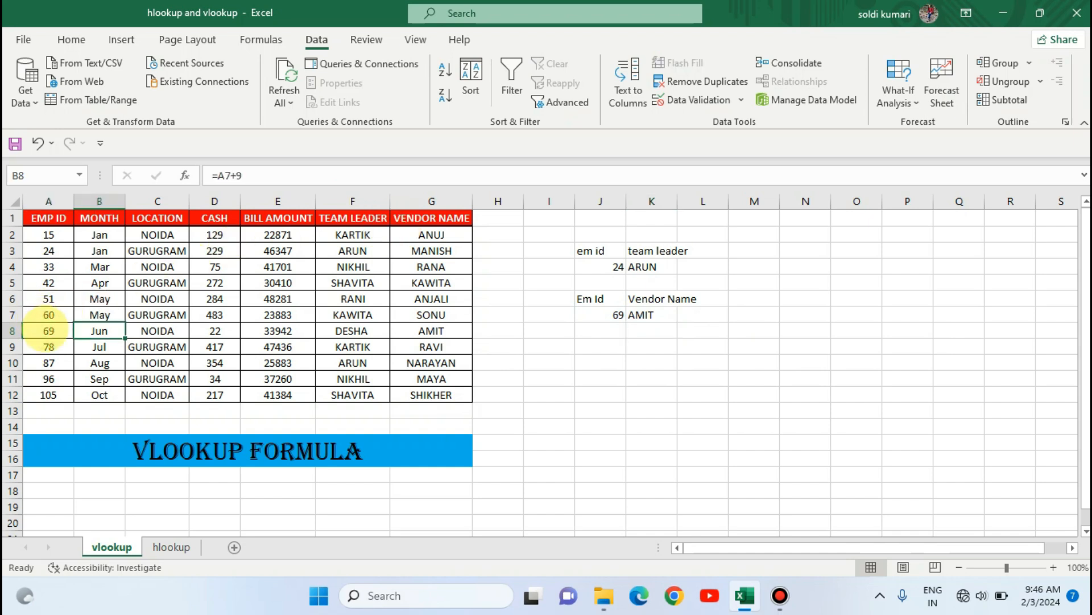
{"action": "left_click", "coordinate": [644, 315]}
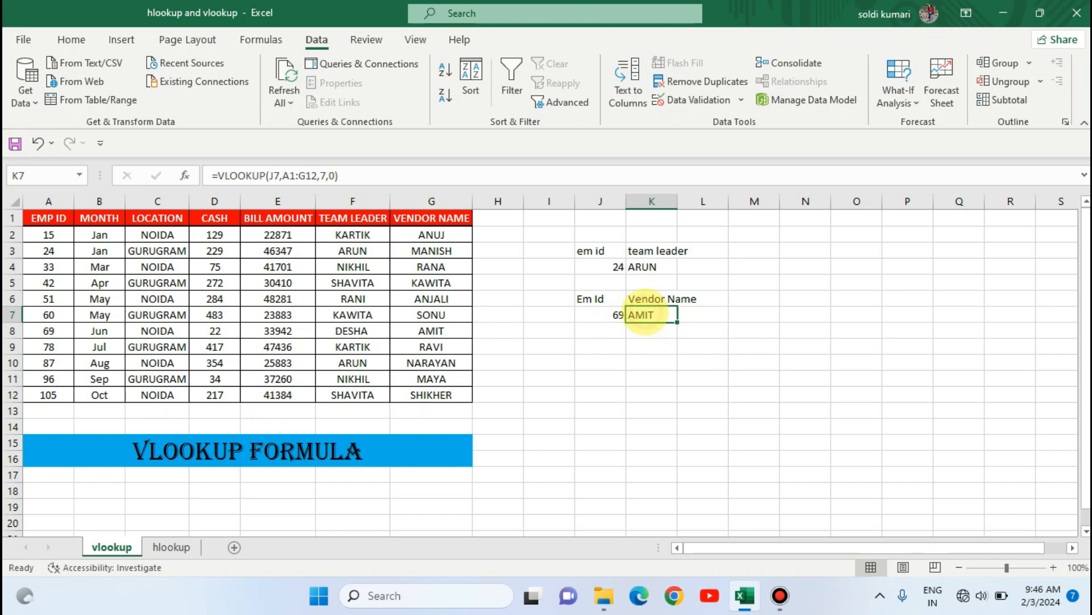
- Pick employee ID 87 from J7's dropdown list
{"action": "left_click", "coordinate": [619, 315]}
{"action": "left_click", "coordinate": [633, 315]}
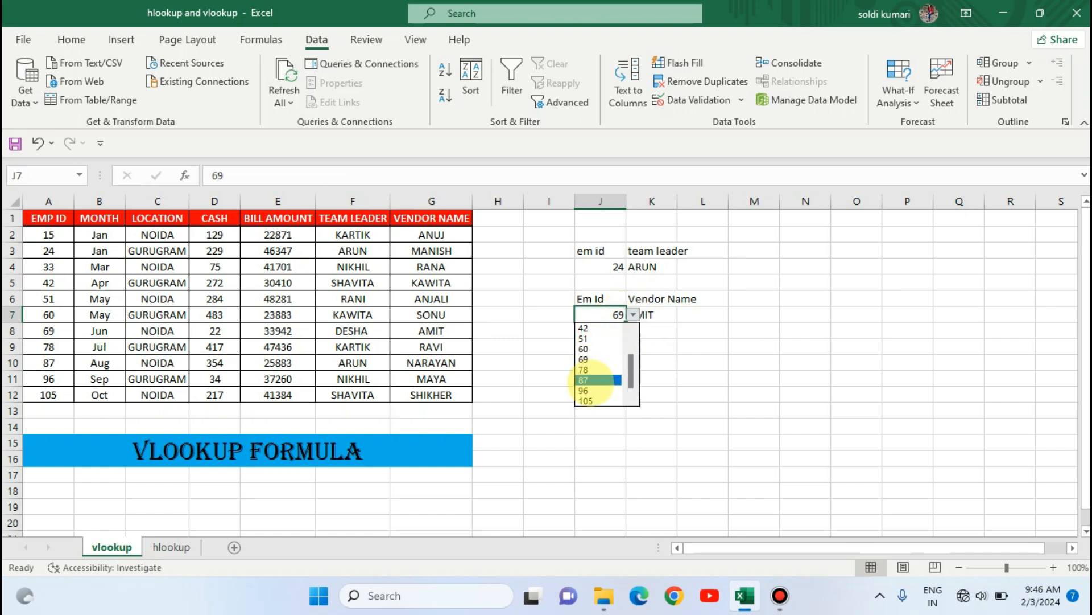
{"action": "left_click", "coordinate": [591, 379]}
{"action": "left_click", "coordinate": [640, 364]}
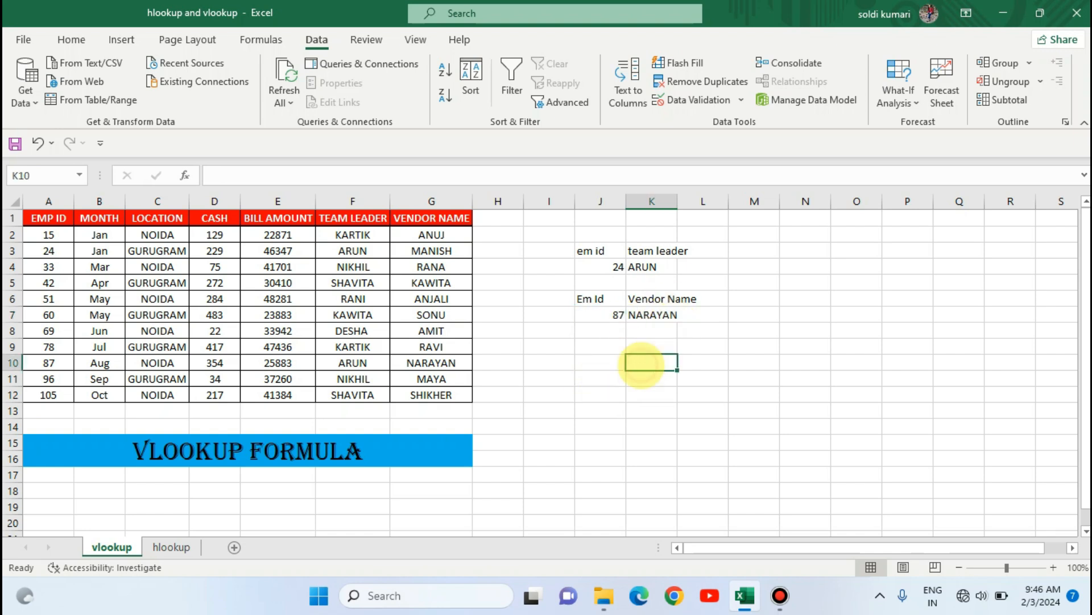
- Trace employee 87's row across to its vendor name to verify the lookup result
{"action": "left_click", "coordinate": [48, 363]}
{"action": "key", "text": "Right"}
{"action": "key", "text": "Right"}
{"action": "key", "text": "Right"}
{"action": "key", "text": "Right"}
{"action": "key", "text": "Right"}
{"action": "key", "text": "Right"}
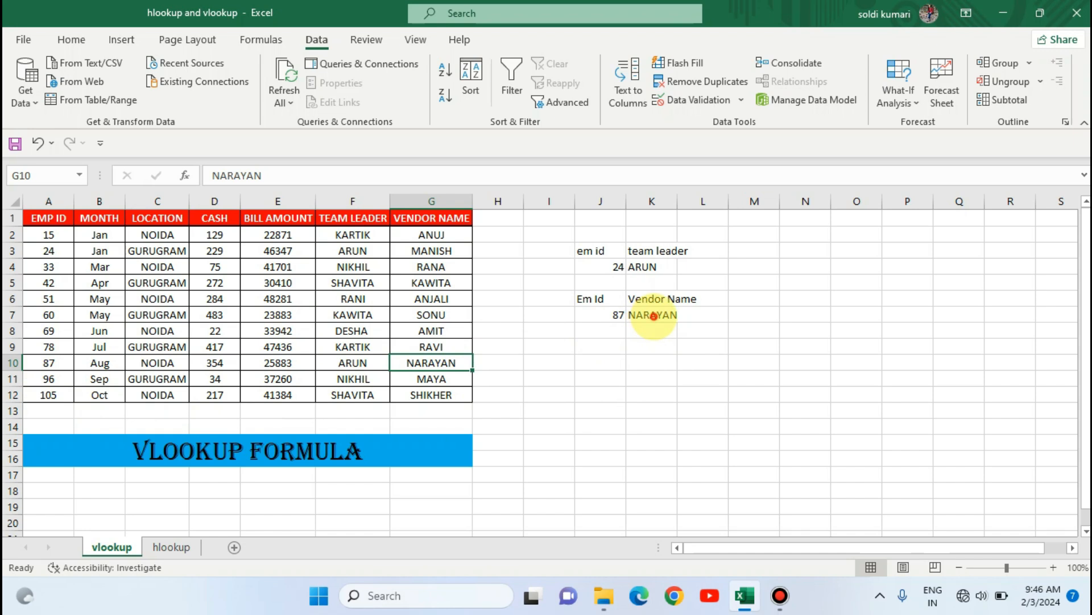
{"action": "left_click", "coordinate": [654, 315]}
- Fill the J6:K6 heading cells with yellow
{"action": "left_click", "coordinate": [600, 298]}
{"action": "key", "text": "shift+Right"}
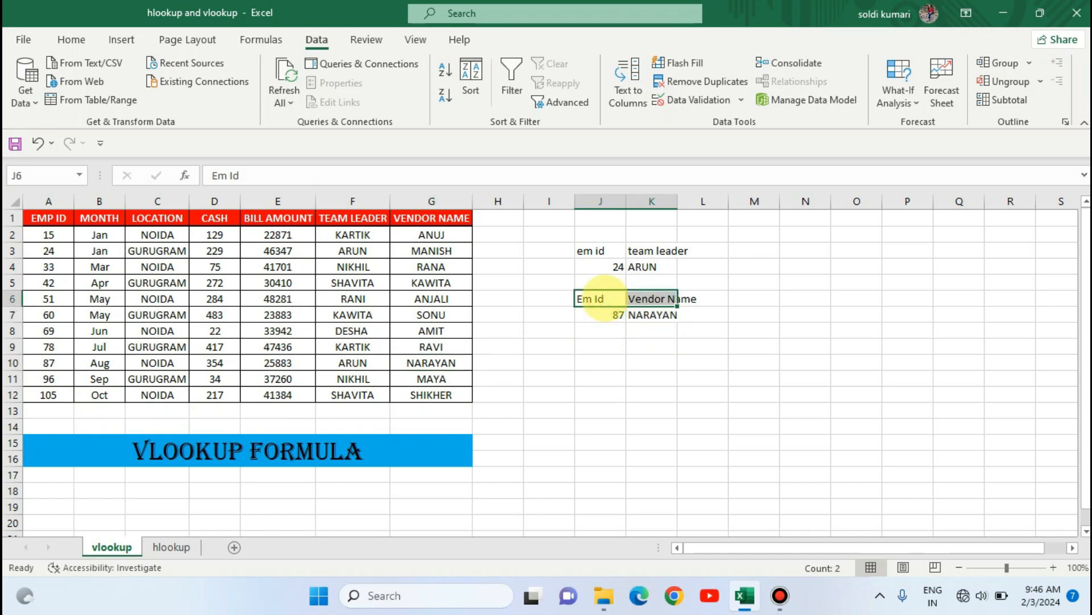
{"action": "left_click", "coordinate": [72, 39]}
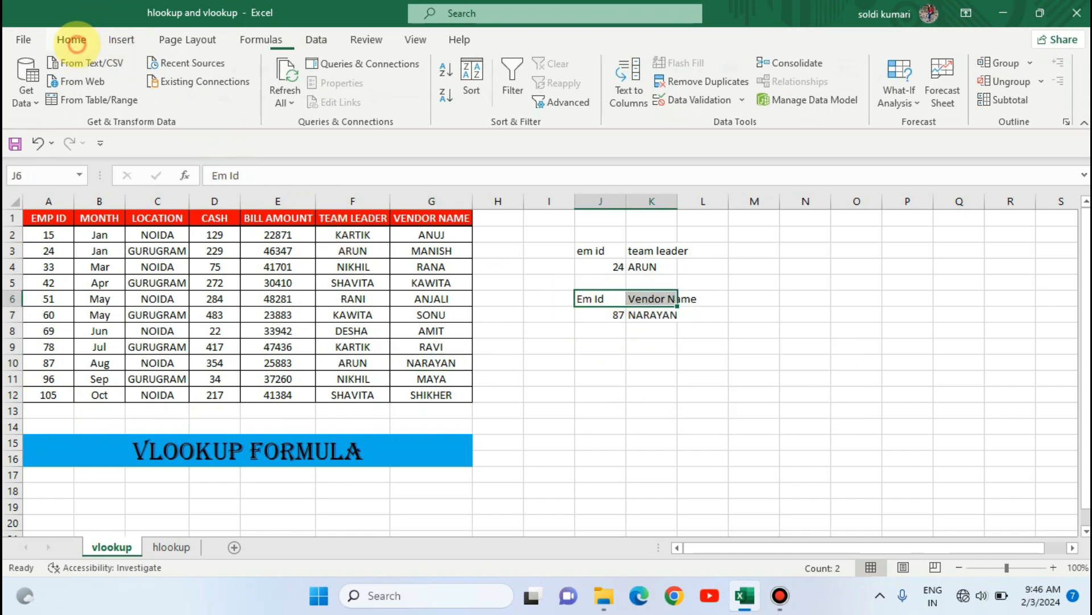
{"action": "left_click", "coordinate": [206, 95]}
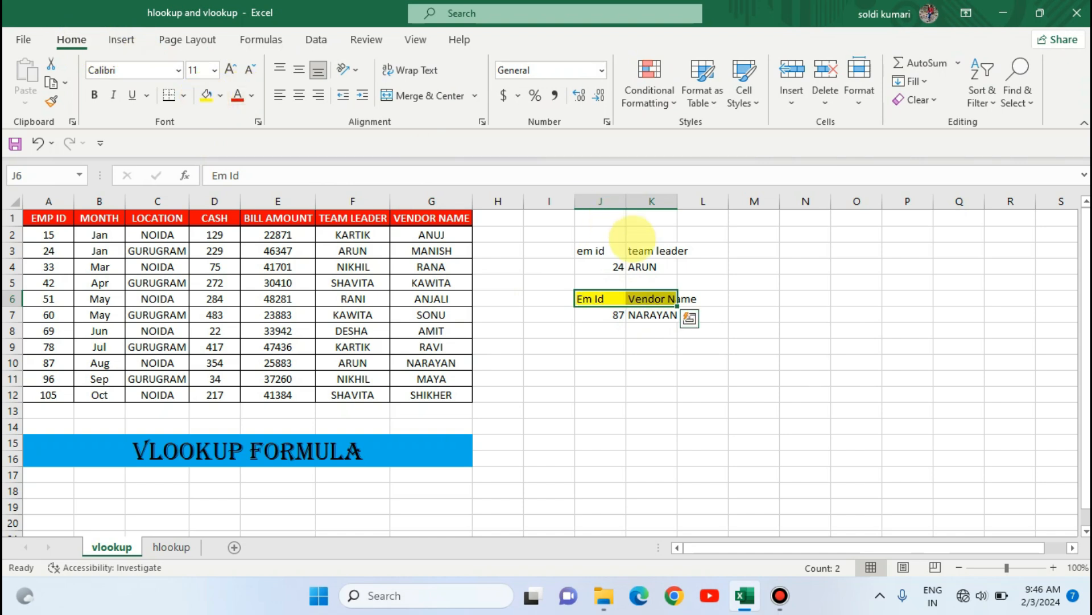
- Fill the J3:K3 heading cells with blue
{"action": "left_click", "coordinate": [594, 250]}
{"action": "key", "text": "shift+Right"}
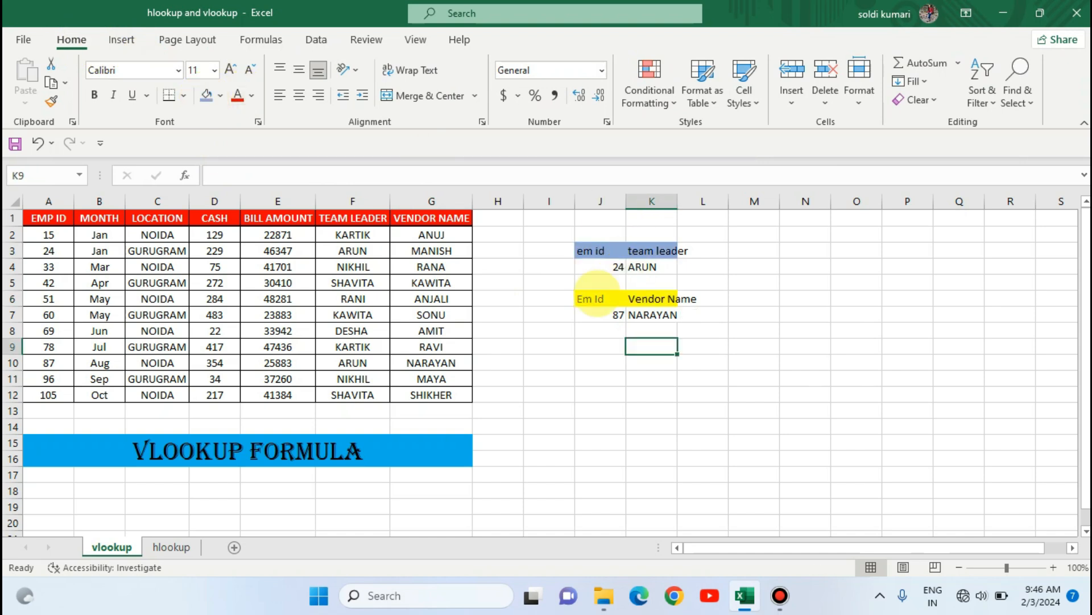
{"action": "left_click", "coordinate": [596, 297]}
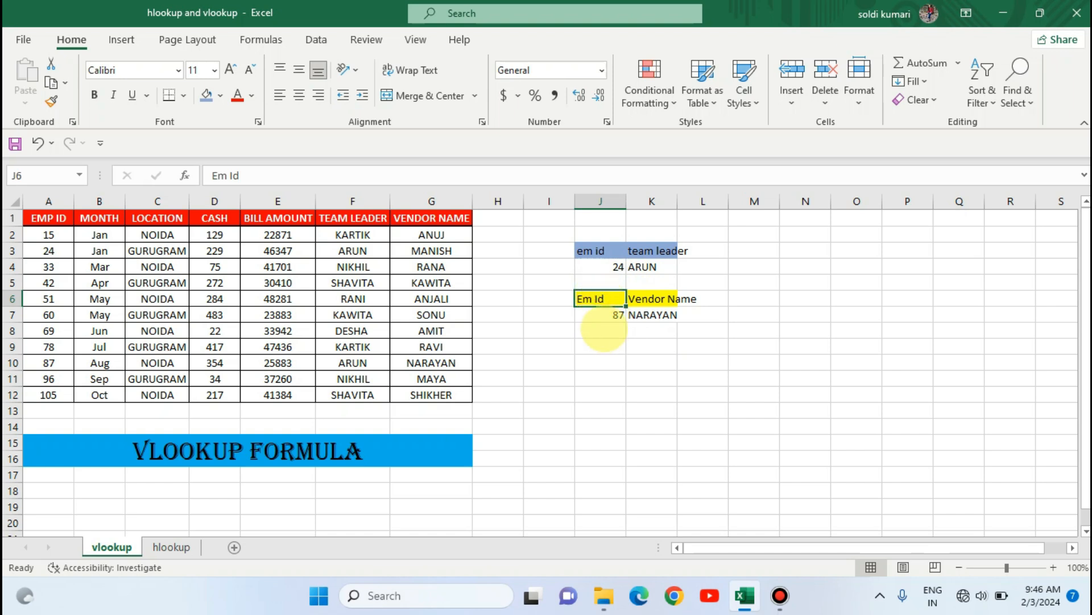
{"action": "left_click", "coordinate": [600, 316]}
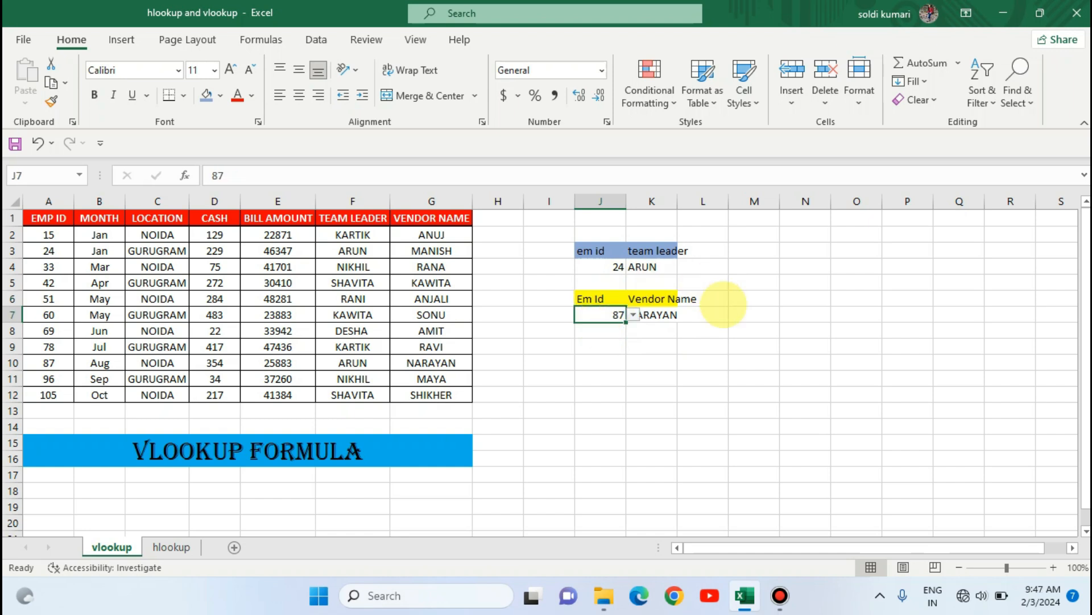
{"action": "left_click", "coordinate": [665, 329]}
{"action": "left_click", "coordinate": [652, 299]}
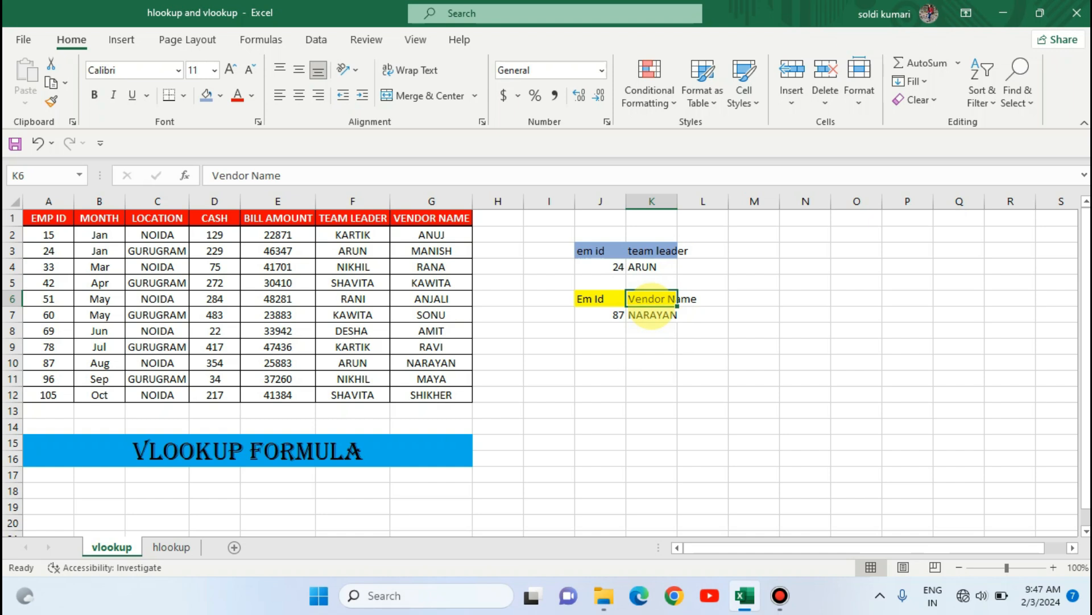
- Switch to the hlookup sheet
{"action": "left_click", "coordinate": [172, 547]}
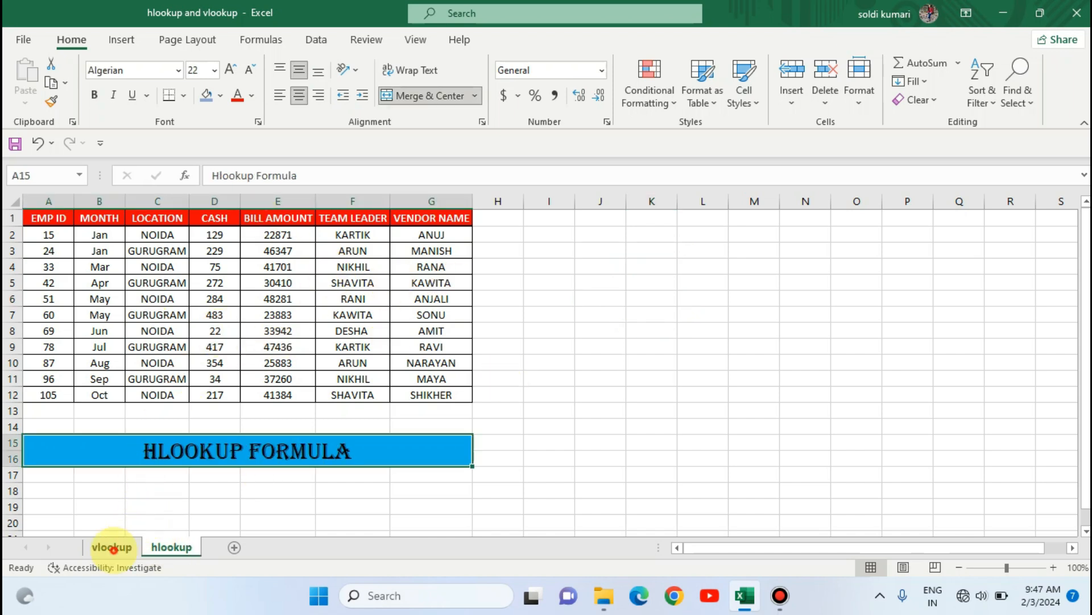
{"action": "left_click", "coordinate": [113, 546]}
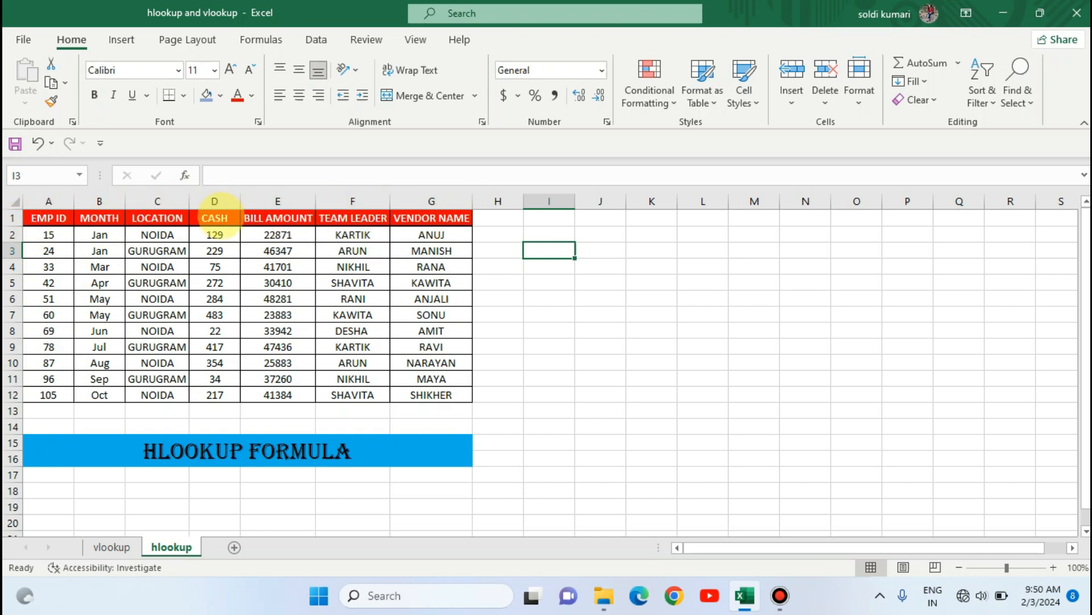
- Enter the label "cash" in I2 next to the table
{"action": "left_click", "coordinate": [215, 218]}
{"action": "left_click", "coordinate": [564, 234]}
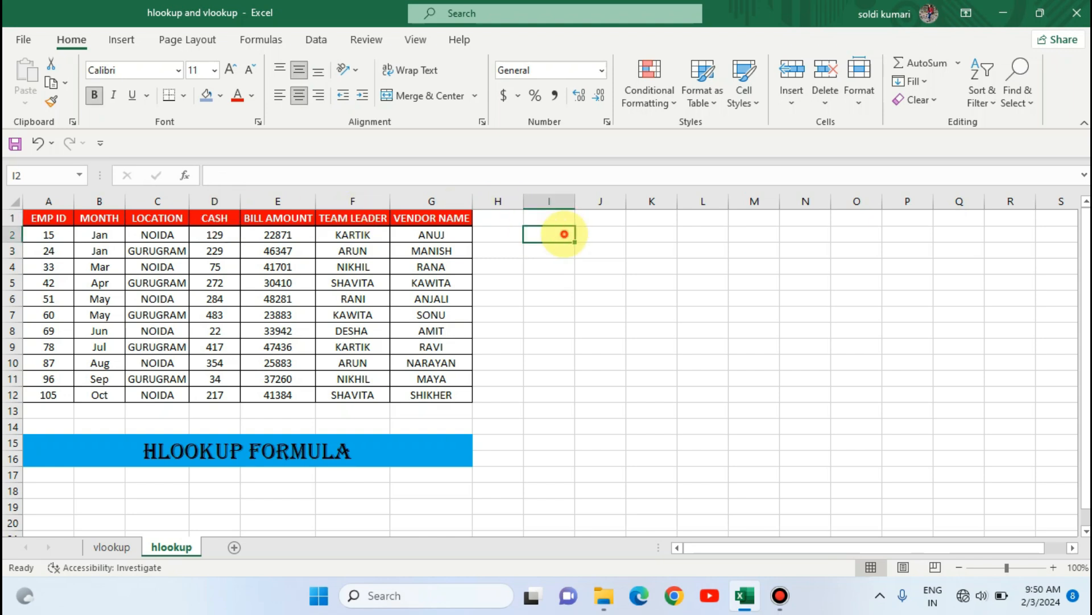
{"action": "type", "text": "cash"}
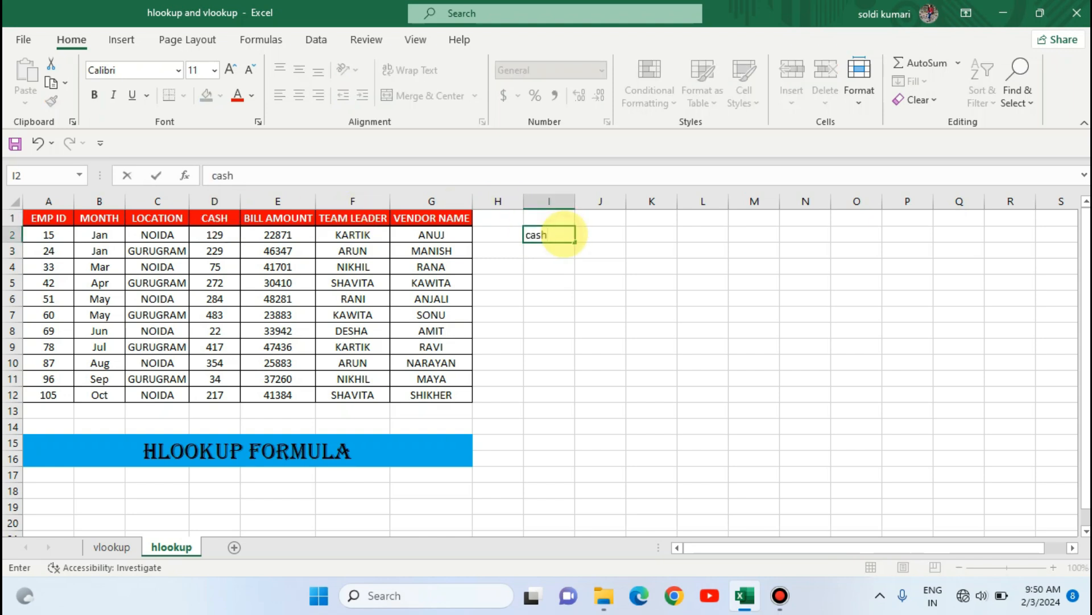
- Enter the formula =HLOOKUP(I2,A1:G12,4,0) in J2, using the I2 label as the lookup value with exact match
{"action": "key", "text": "Tab"}
{"action": "type", "text": "=hlo"}
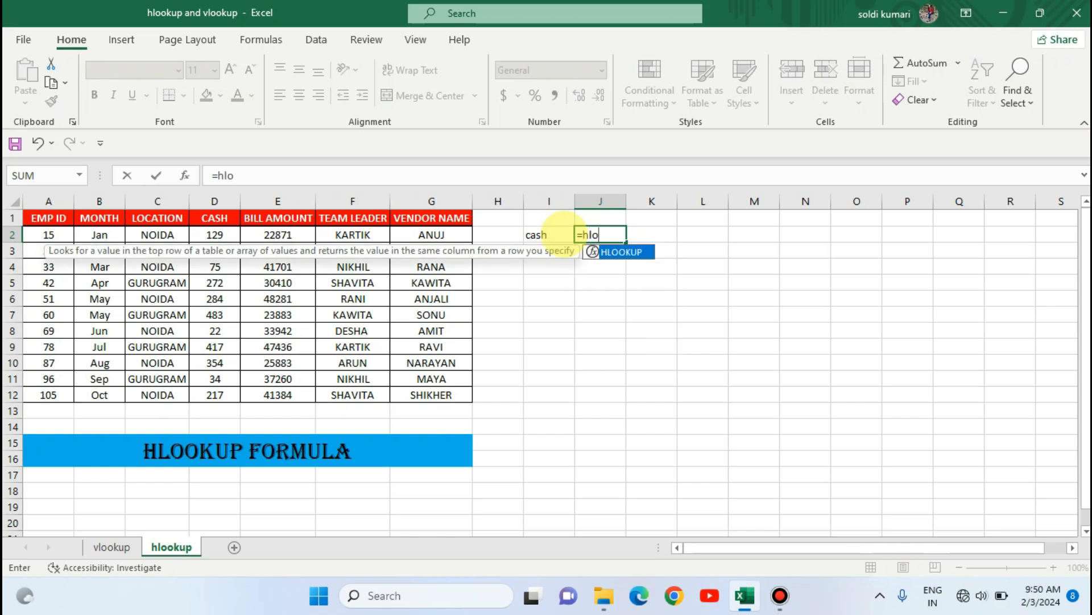
{"action": "key", "text": "Tab"}
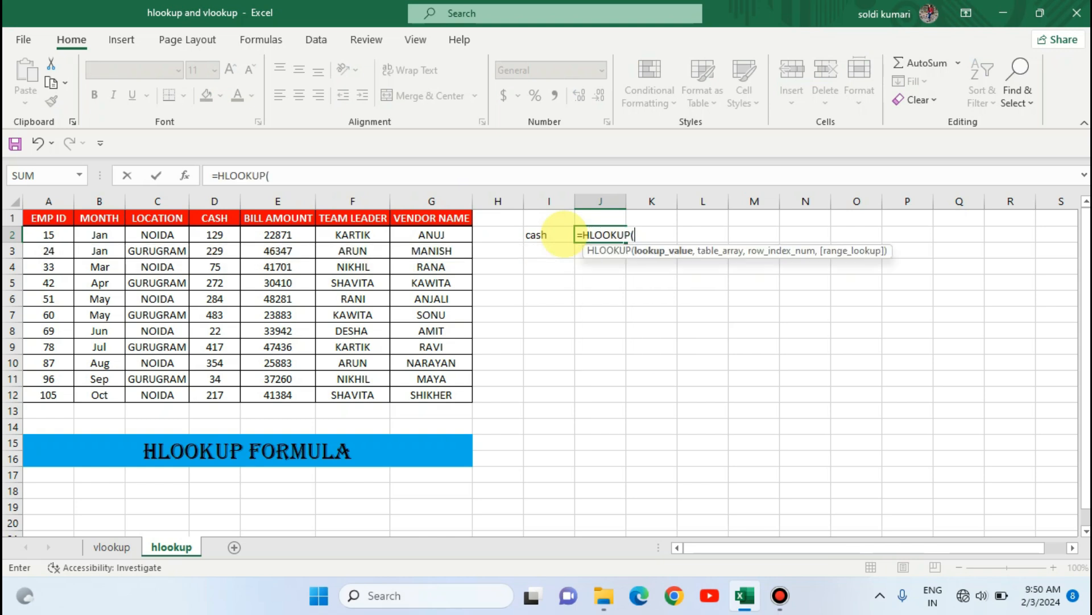
{"action": "left_click", "coordinate": [563, 235]}
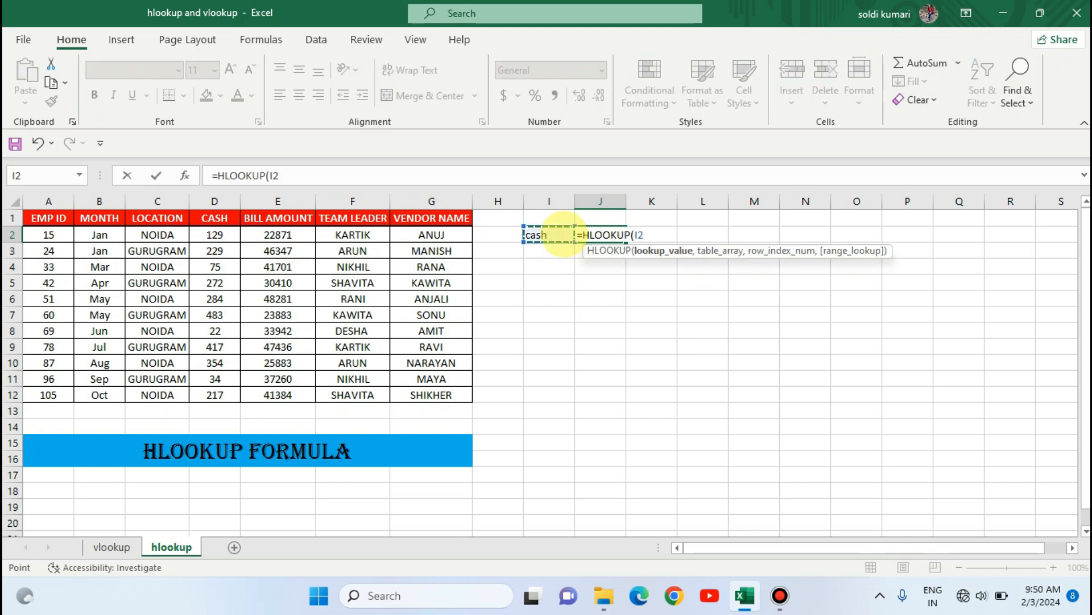
{"action": "type", "text": ","}
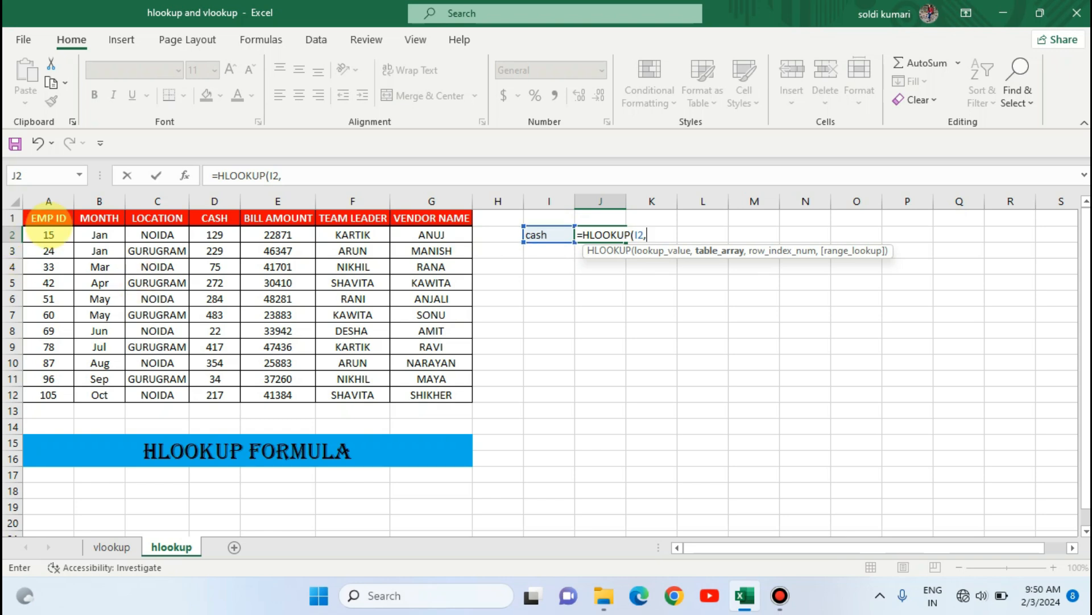
{"action": "left_click_drag", "start_coordinate": [49, 218], "coordinate": [471, 402]}
{"action": "type", "text": ","}
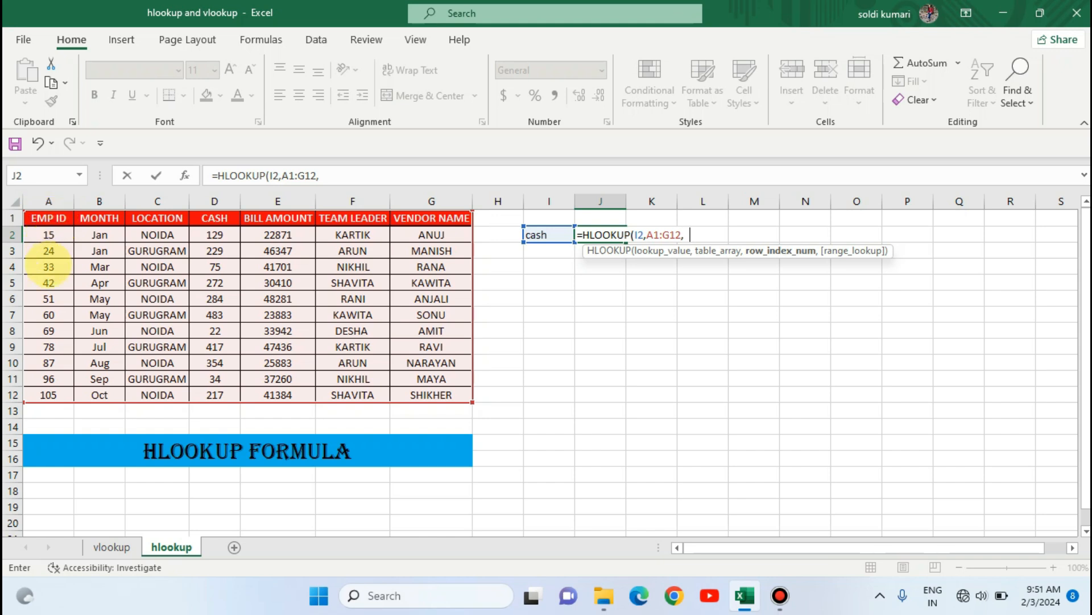
{"action": "type", "text": "4,0"}
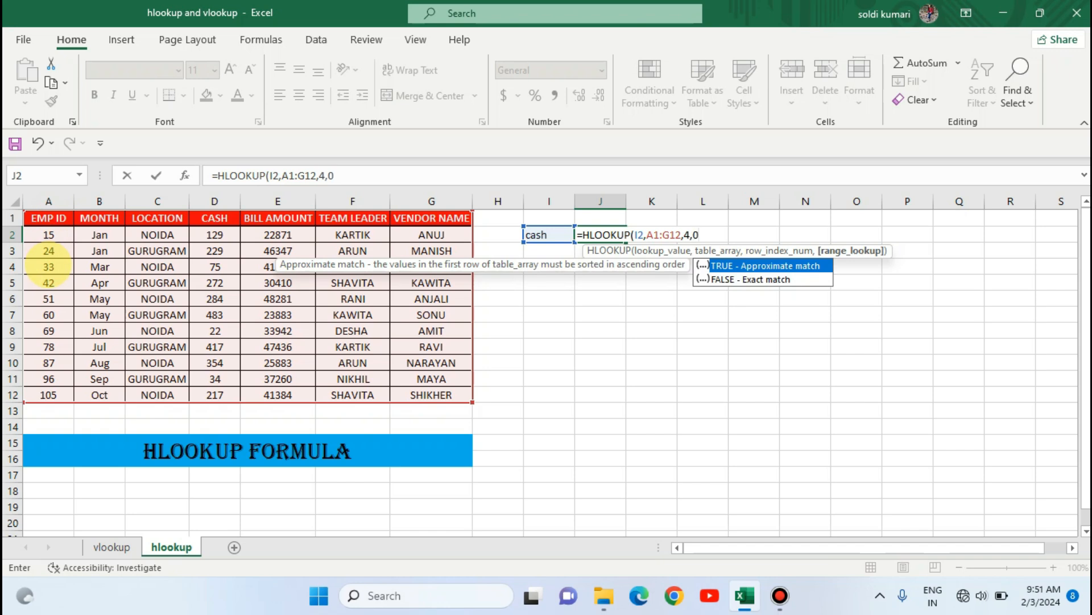
{"action": "type", "text": ")"}
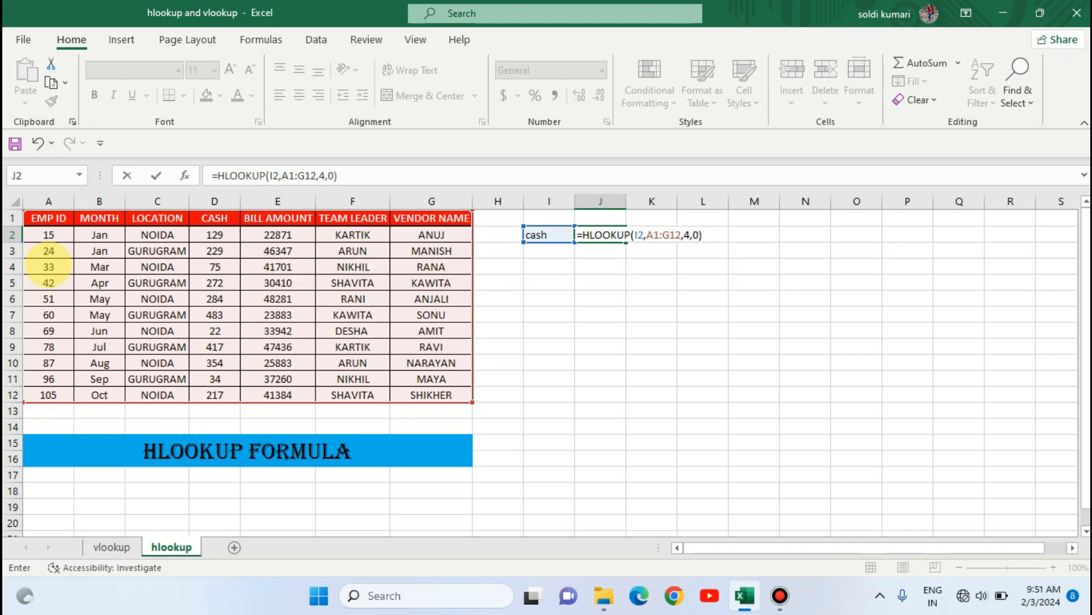
{"action": "key", "text": "Return"}
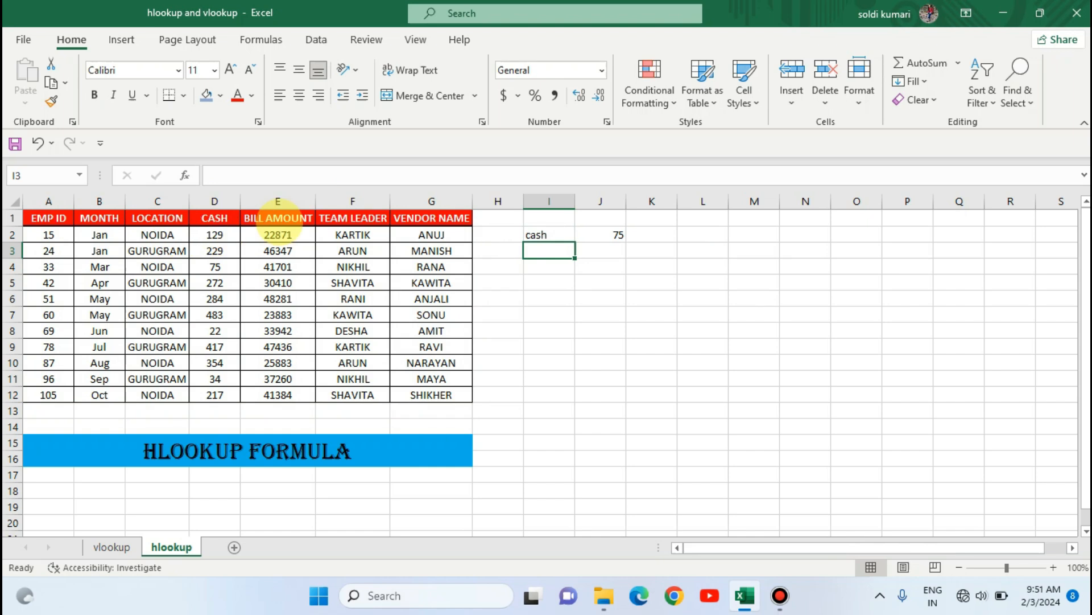
- Inspect the HLOOKUP result in J2 and trace it to the corresponding cell in the CASH column
{"action": "left_click", "coordinate": [603, 233]}
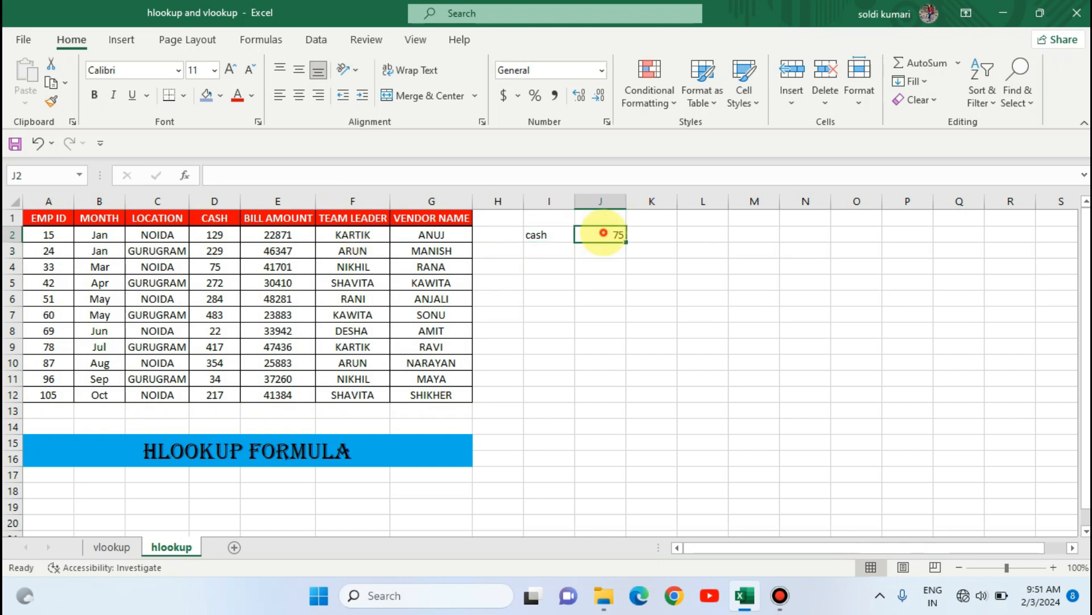
{"action": "left_click", "coordinate": [54, 268]}
{"action": "key", "text": "Right"}
{"action": "key", "text": "Right"}
{"action": "key", "text": "Right"}
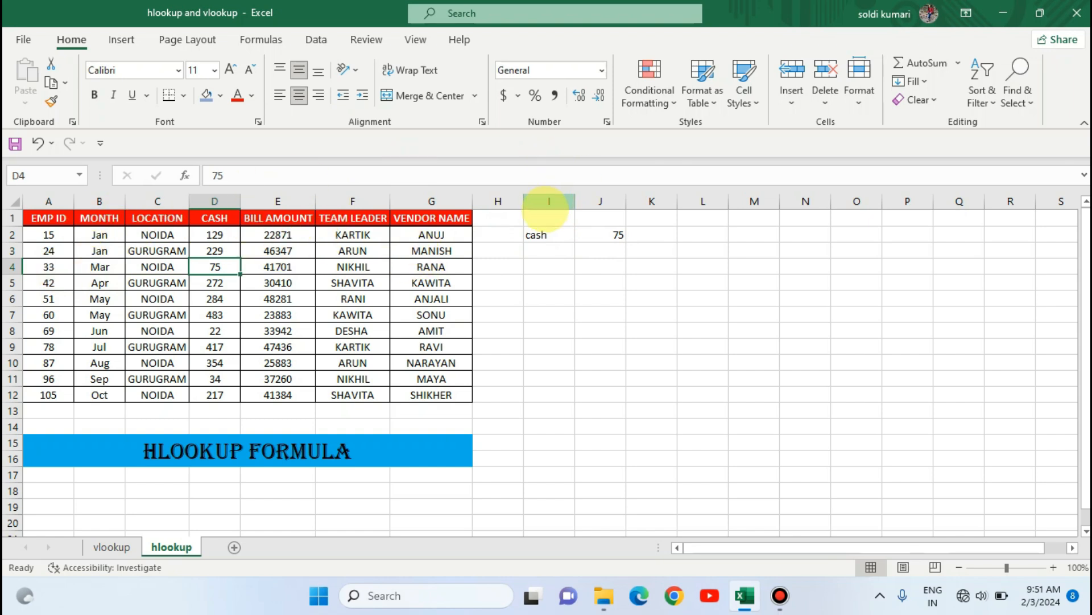
- Replace the I2 label with "vendor name" and autofit column I to the text
{"action": "left_click", "coordinate": [536, 234]}
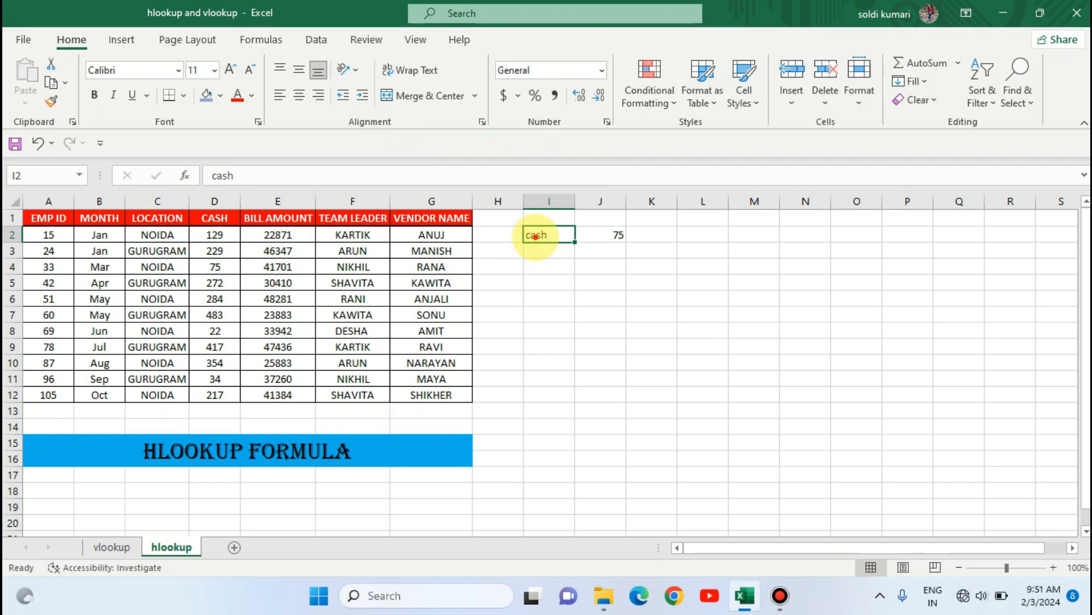
{"action": "type", "text": "en"}
{"action": "key", "text": "BackSpace"}
{"action": "key", "text": "BackSpace"}
{"action": "type", "text": "vendor na"}
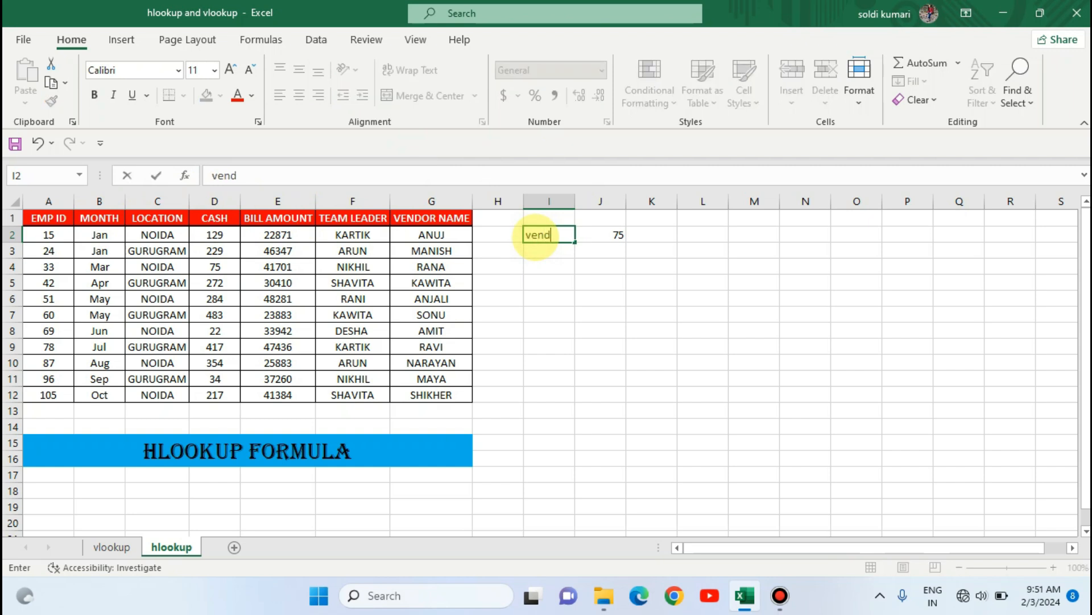
{"action": "key", "text": "Return"}
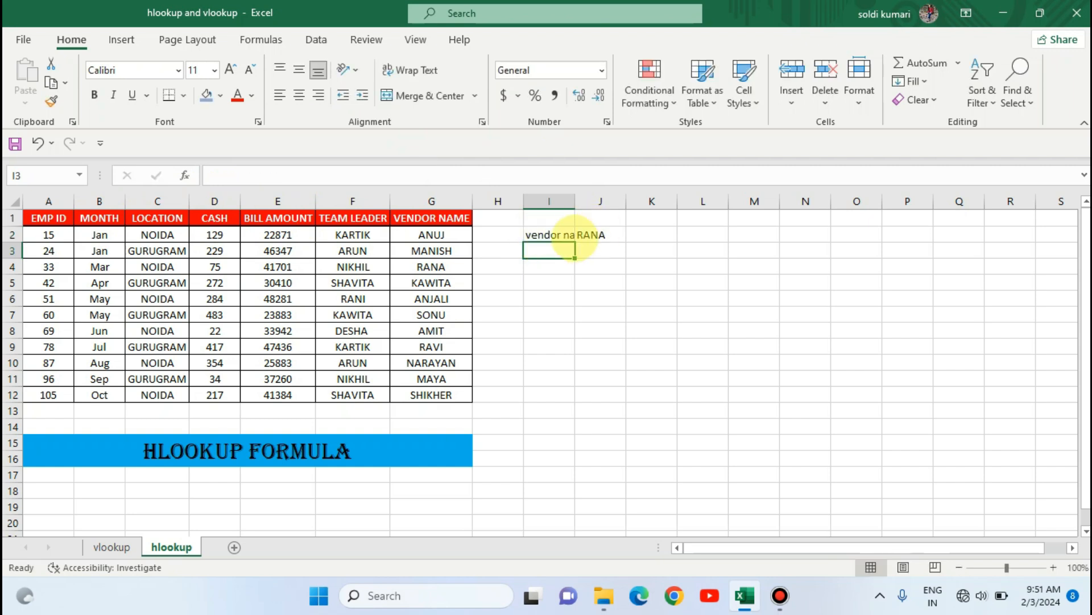
{"action": "left_click_drag", "start_coordinate": [573, 201], "coordinate": [574, 201]}
{"action": "double_click", "coordinate": [573, 201]}
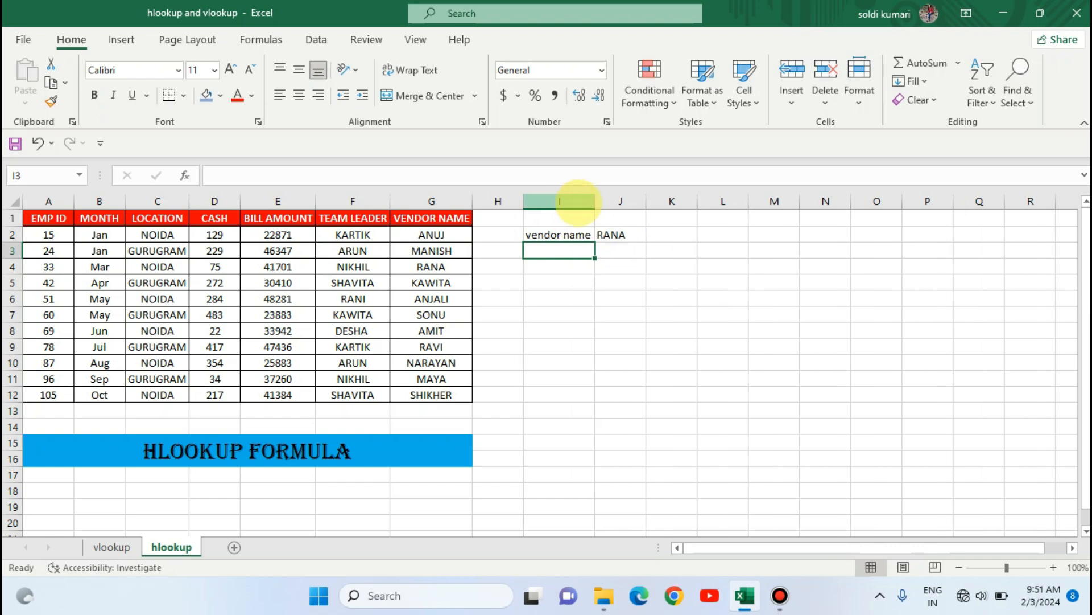
- Review the J2 formula and I2 label, comparing them briefly with the vlookup sheet
{"action": "left_click", "coordinate": [602, 234]}
{"action": "left_click", "coordinate": [576, 234]}
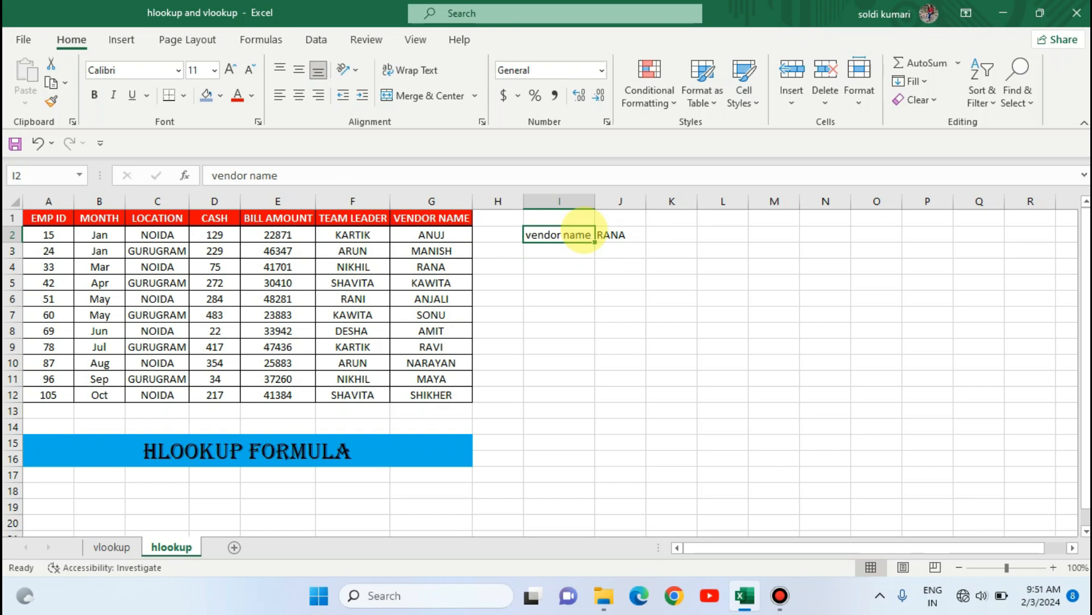
{"action": "left_click", "coordinate": [626, 234]}
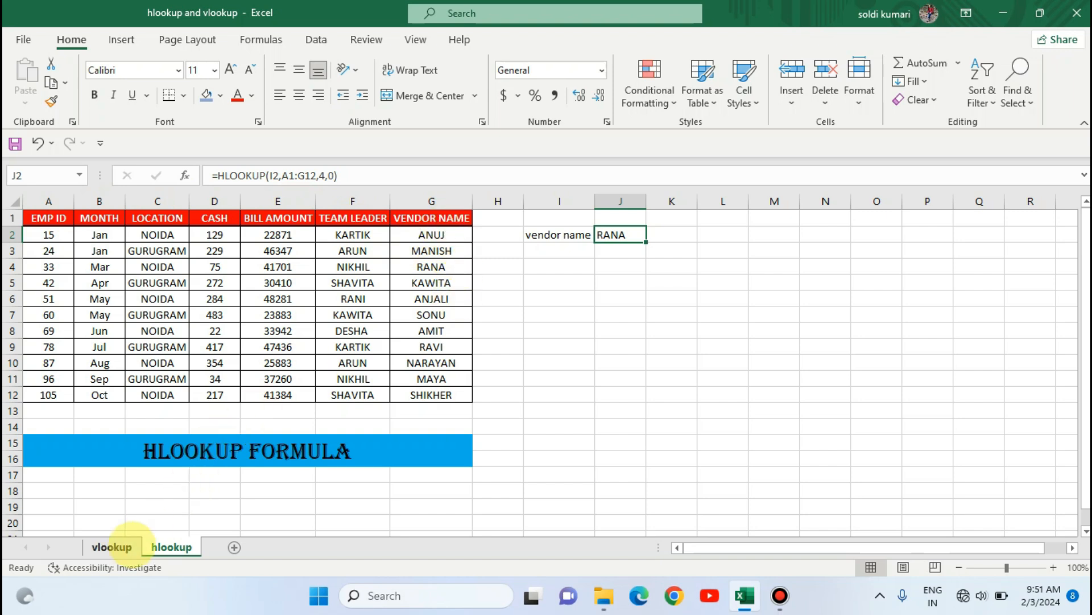
{"action": "left_click", "coordinate": [112, 547]}
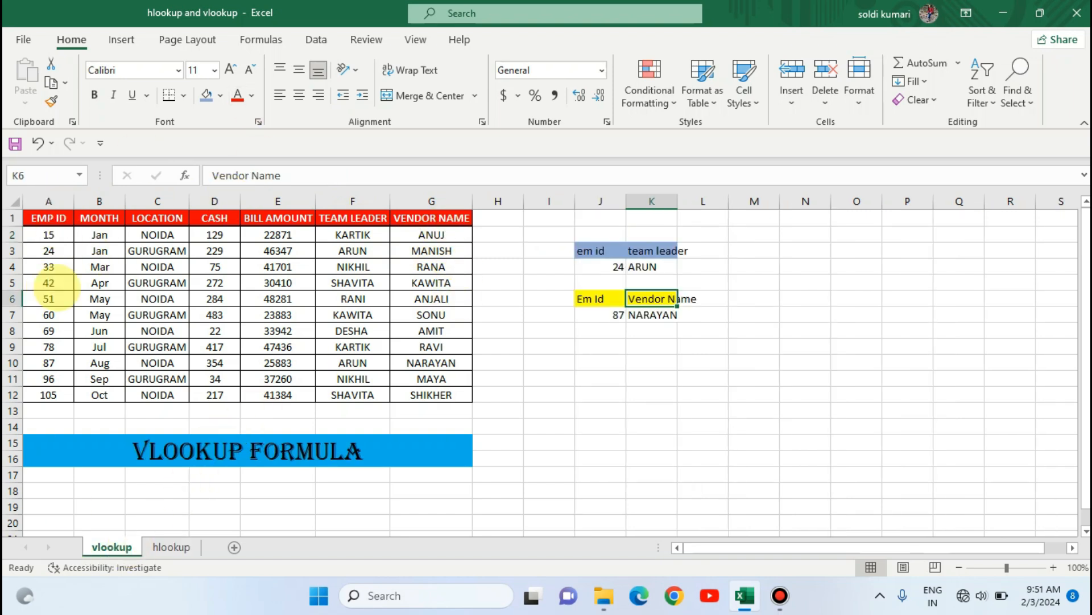
{"action": "left_click", "coordinate": [171, 546]}
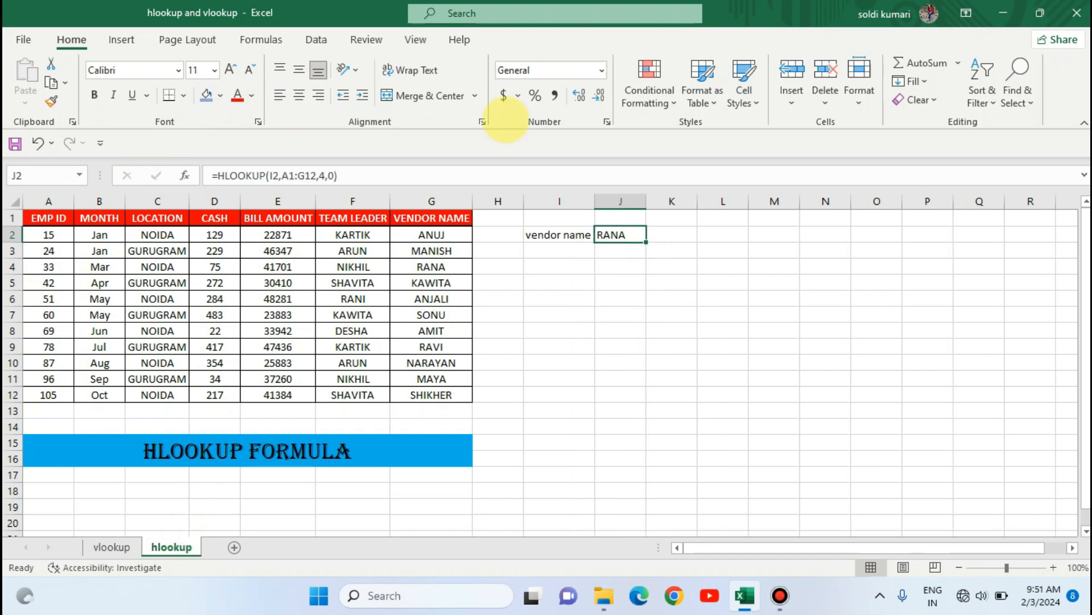
{"action": "left_click", "coordinate": [565, 230]}
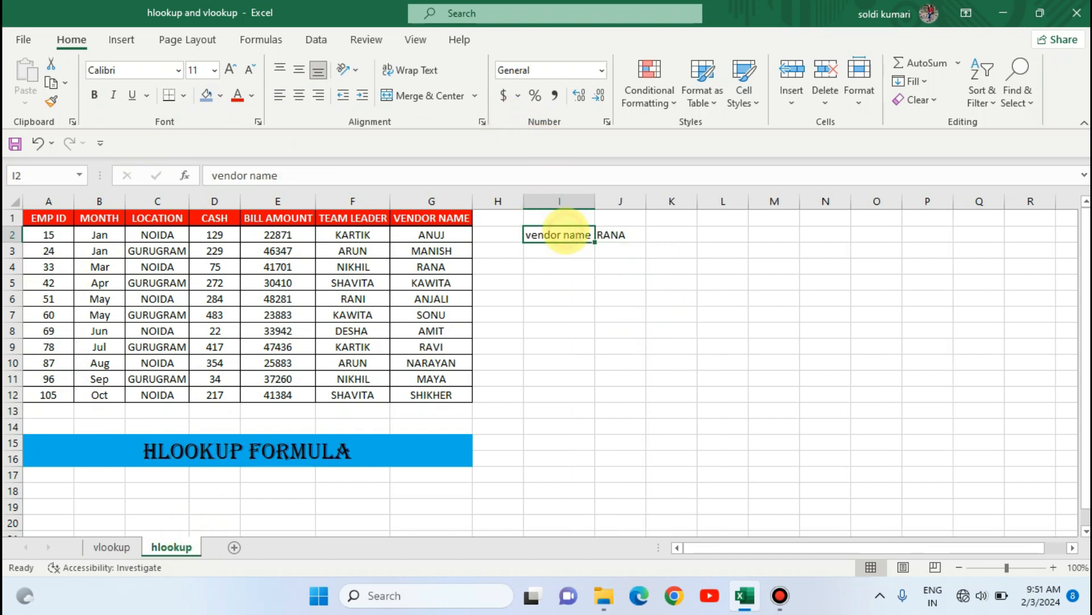